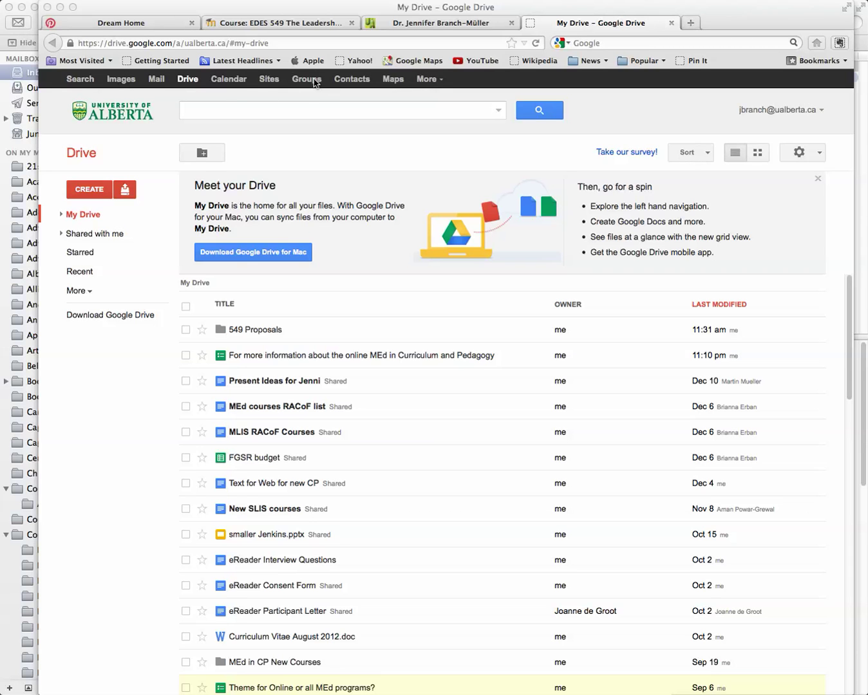
# Step: Go from the library guide to the University of Alberta homepage and open Documents from its Email & Apps page
pyautogui.click(415, 23)
pyautogui.click(487, 392)
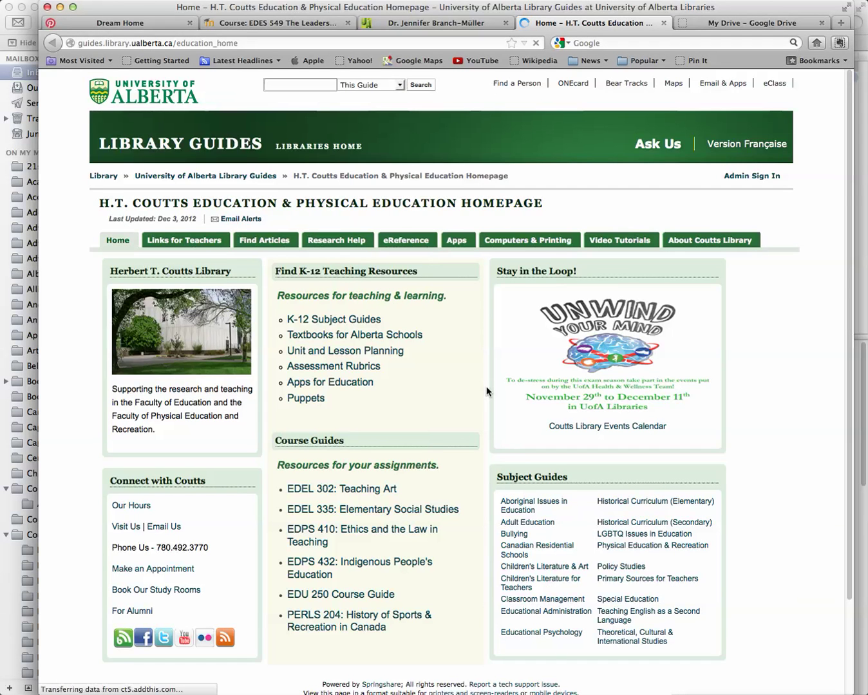
pyautogui.click(163, 96)
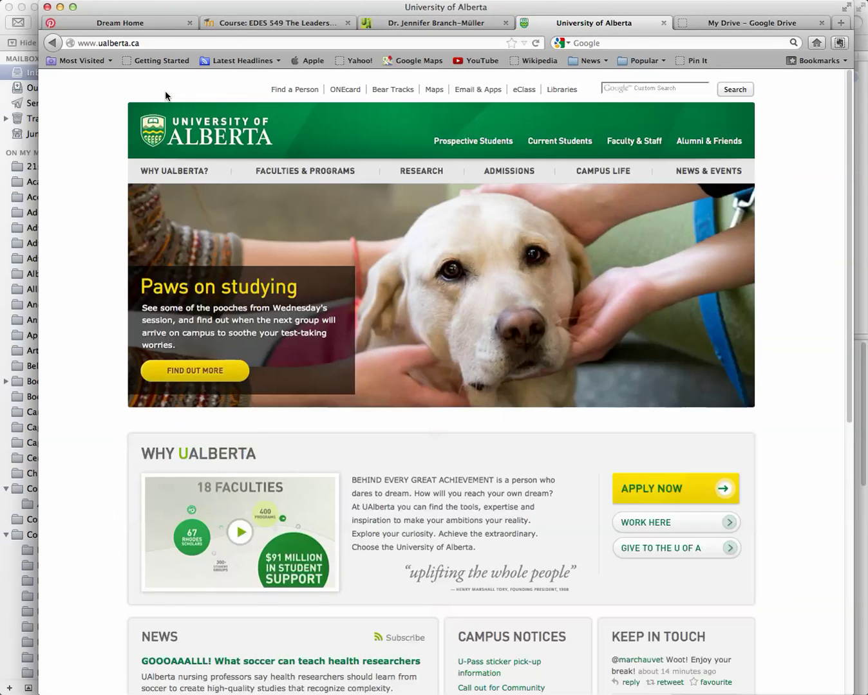
pyautogui.click(478, 94)
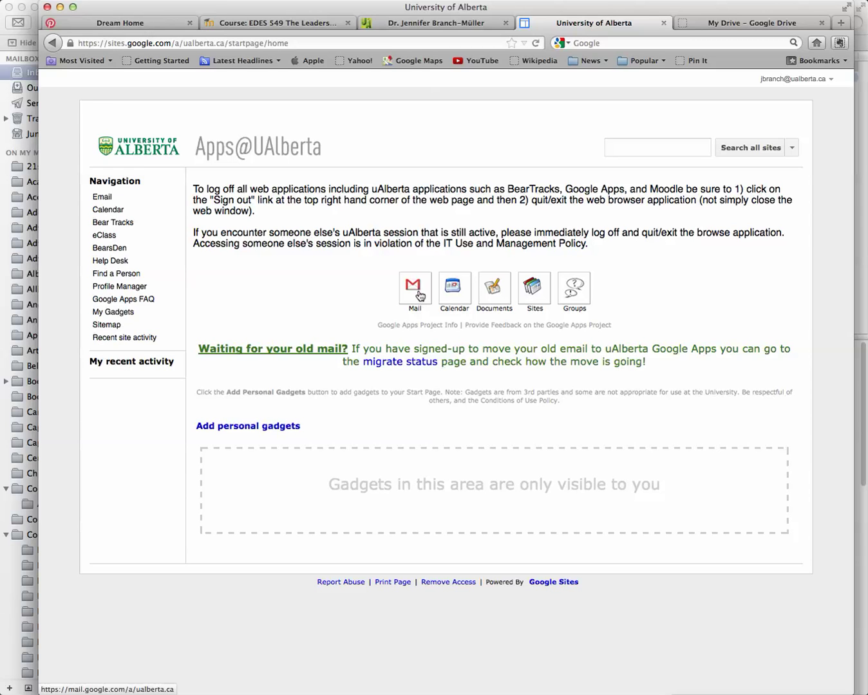
pyautogui.click(492, 290)
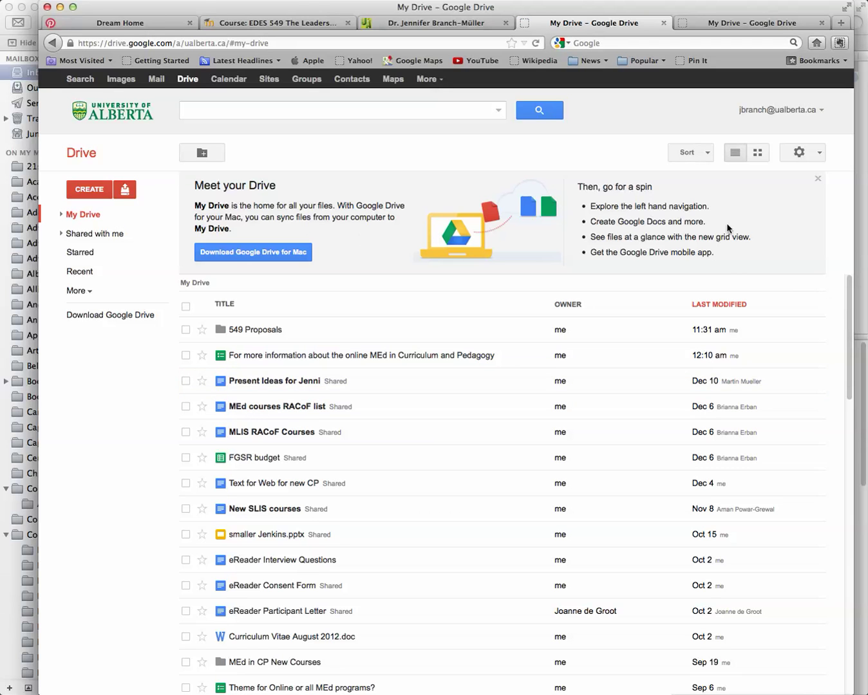
# Step: Look through the My Drive file list, view the shared present-ideas document, and return to My Drive
pyautogui.scroll(-10, 857, 293)
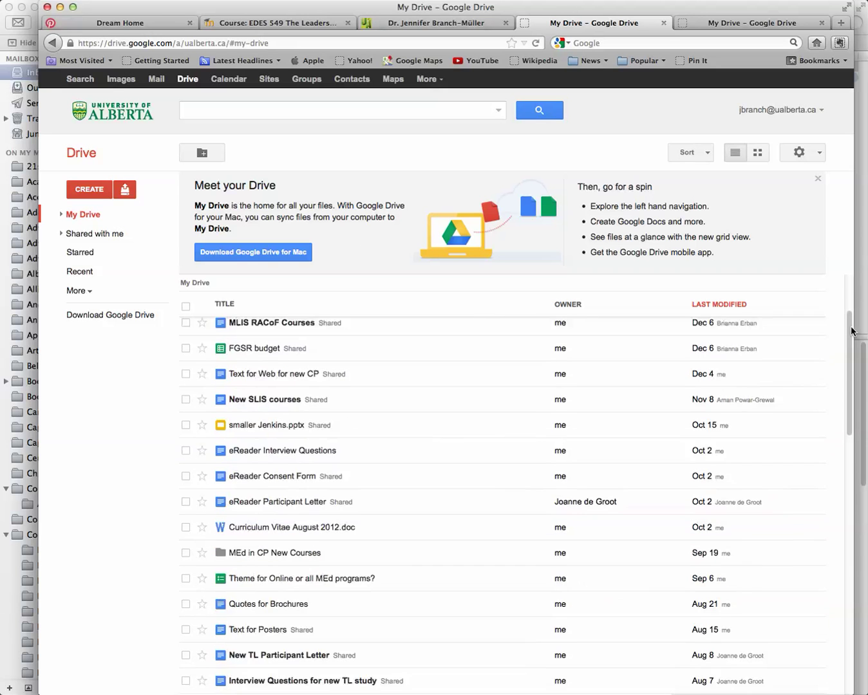
pyautogui.scroll(10, 502, 502)
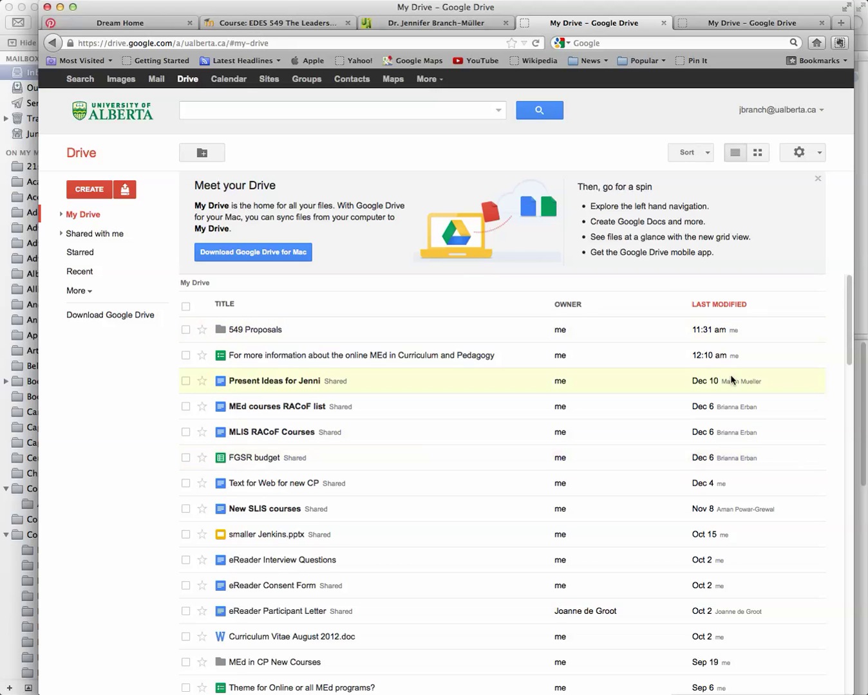
pyautogui.click(266, 383)
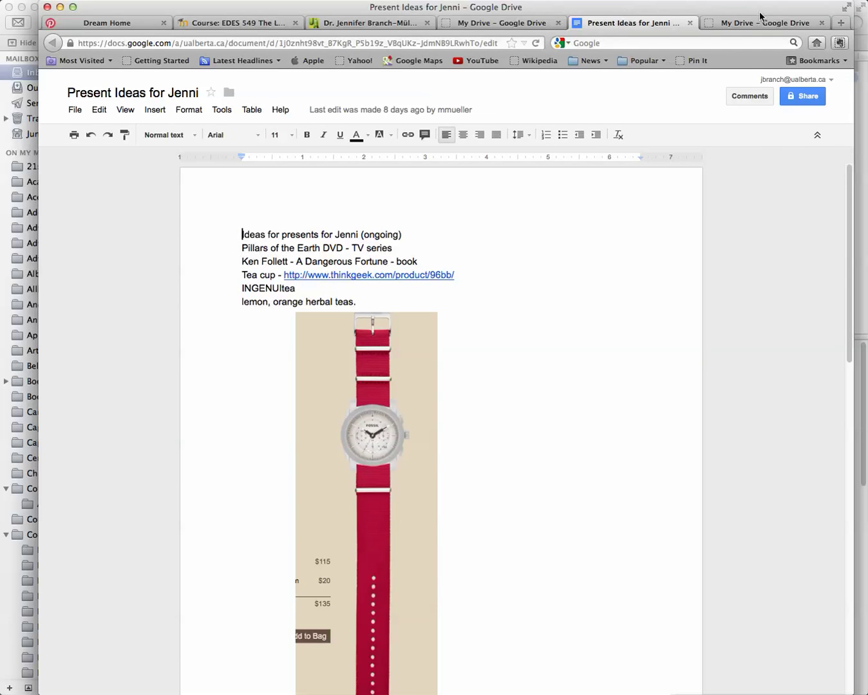
pyautogui.click(728, 24)
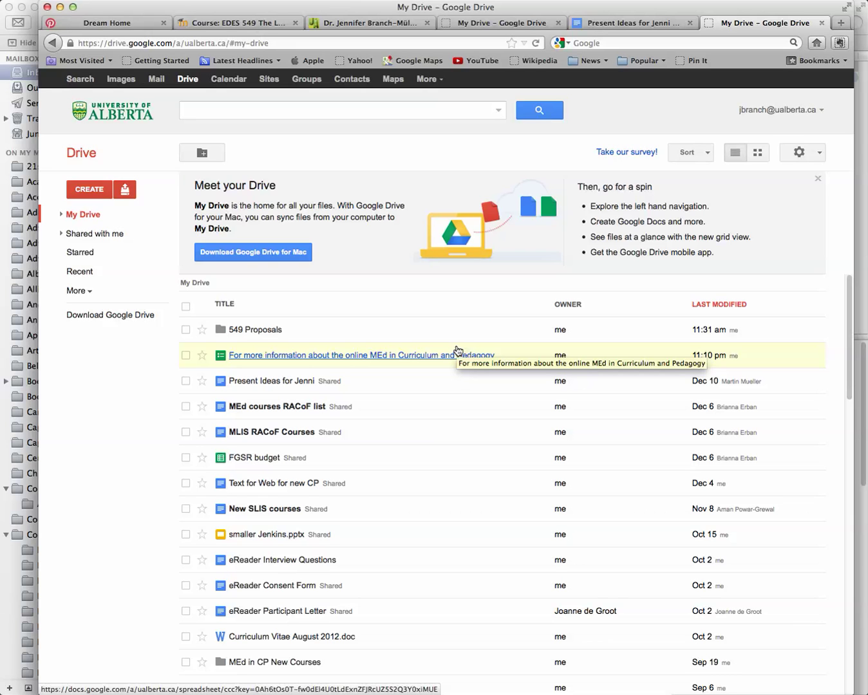
# Step: Create a new folder in My Drive named "EDES 549" followed by the student's full name
pyautogui.click(89, 192)
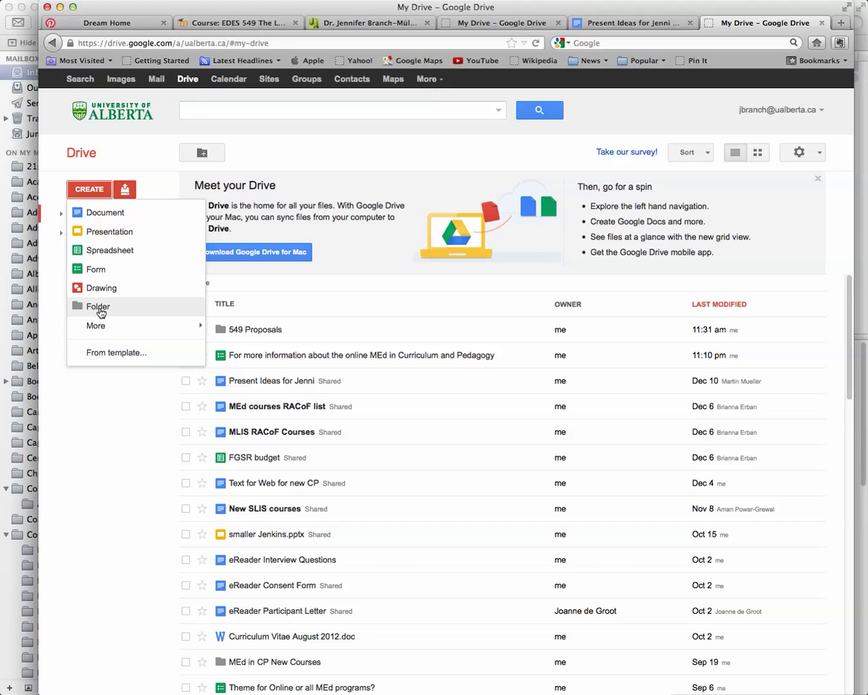
pyautogui.click(98, 307)
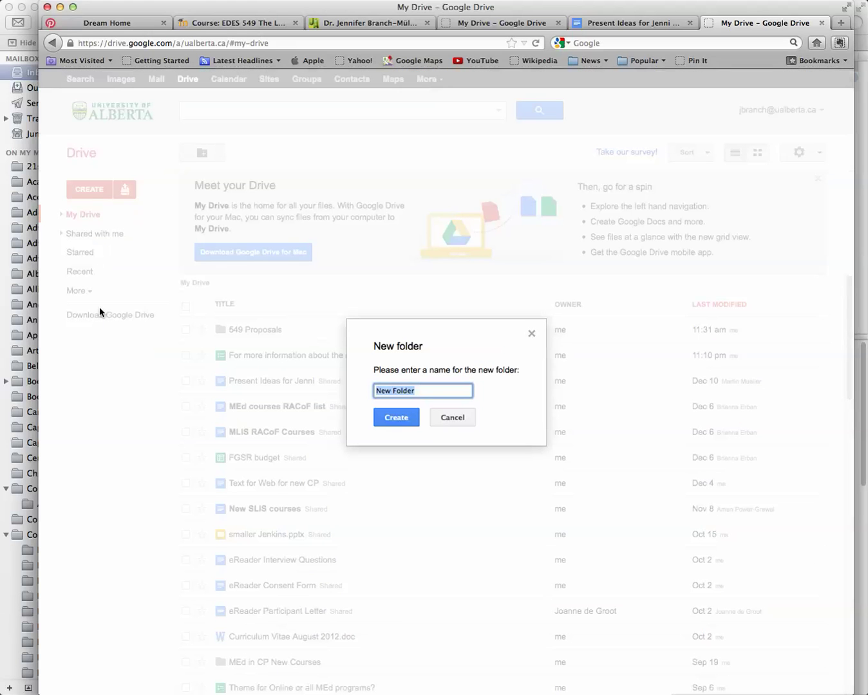
pyautogui.write('EDES 549 Jennifer Branch')
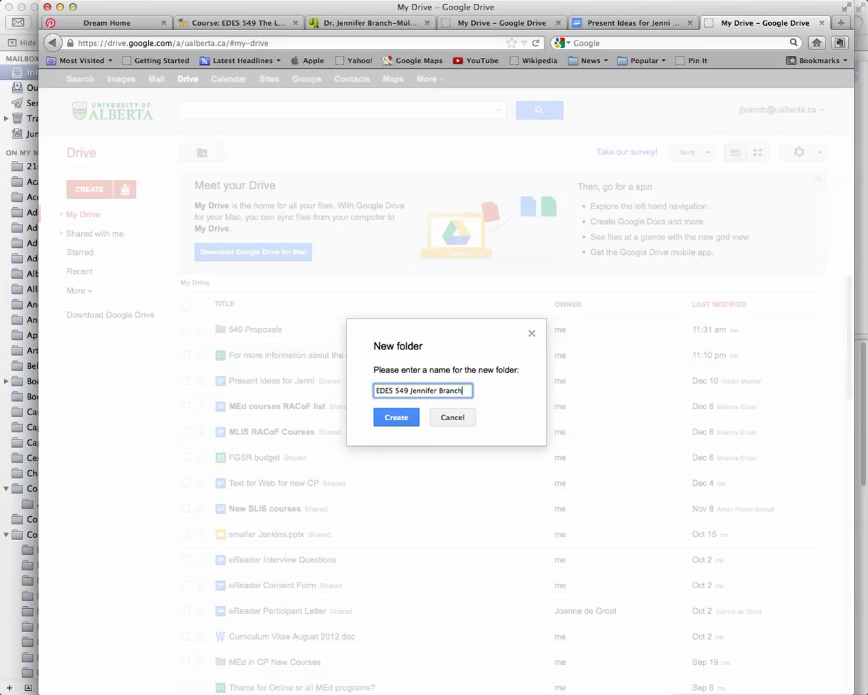
pyautogui.press('Return')
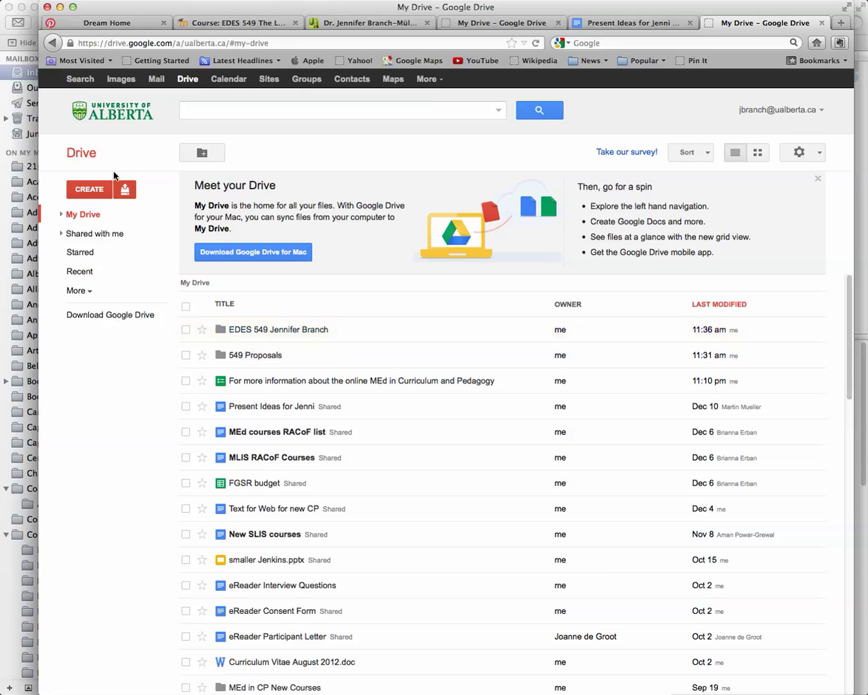
# Step: Create a new text document and enter "Introduction" as its first line, followed by a blank line
pyautogui.click(90, 192)
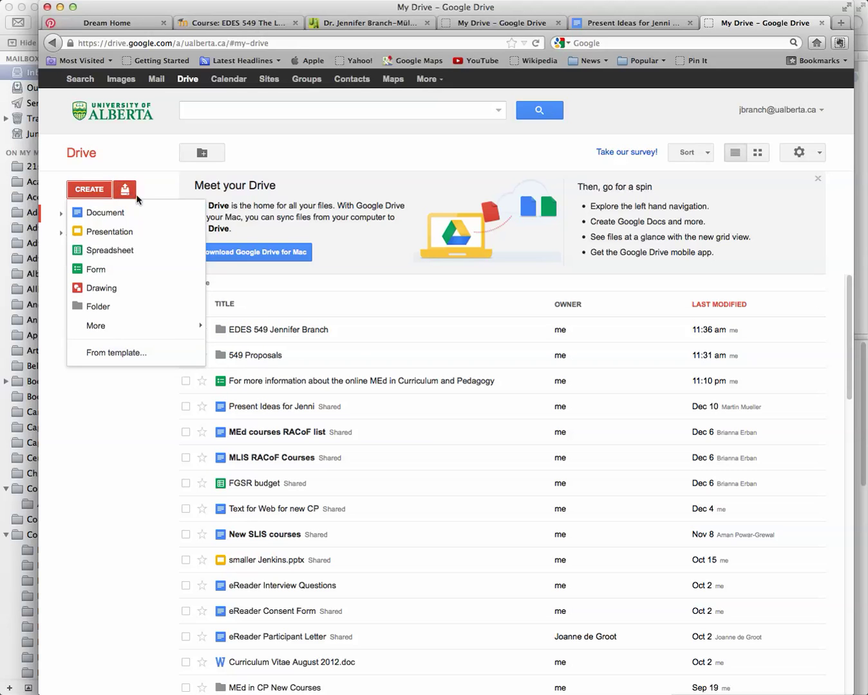
pyautogui.click(101, 213)
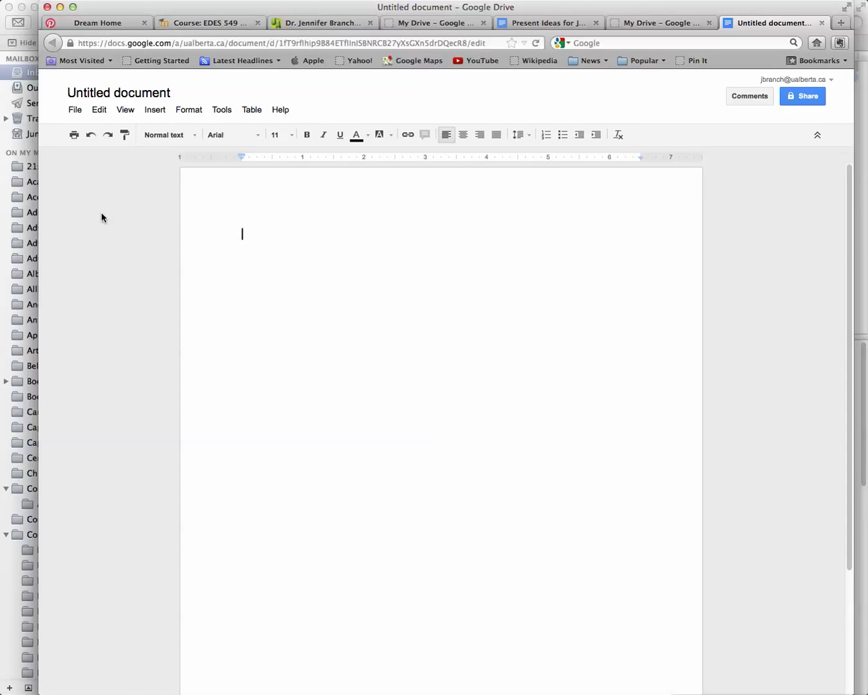
pyautogui.write('Introduction')
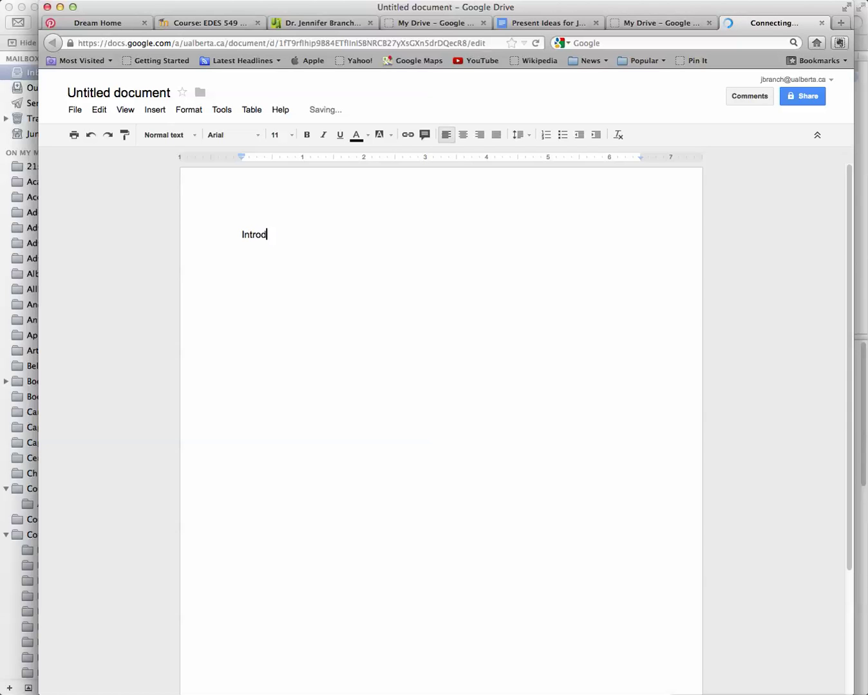
pyautogui.press('Return')
pyautogui.press('Return')
# Step: Add the question "Why should school leaders care about......?" under the introduction line, followed by a blank line
pyautogui.write('Why should school leae')
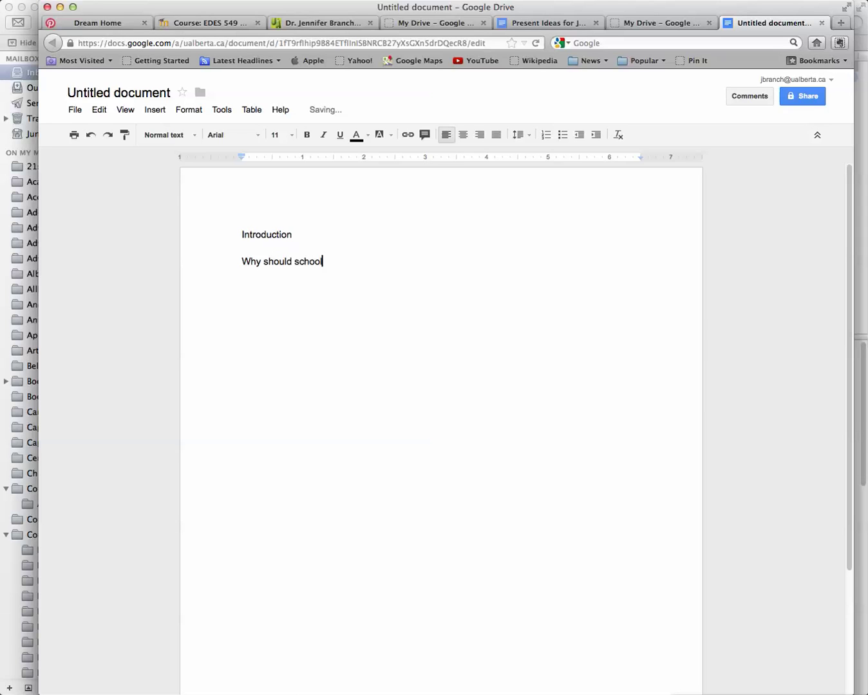
pyautogui.press('BackSpace')
pyautogui.write('ders care about....')
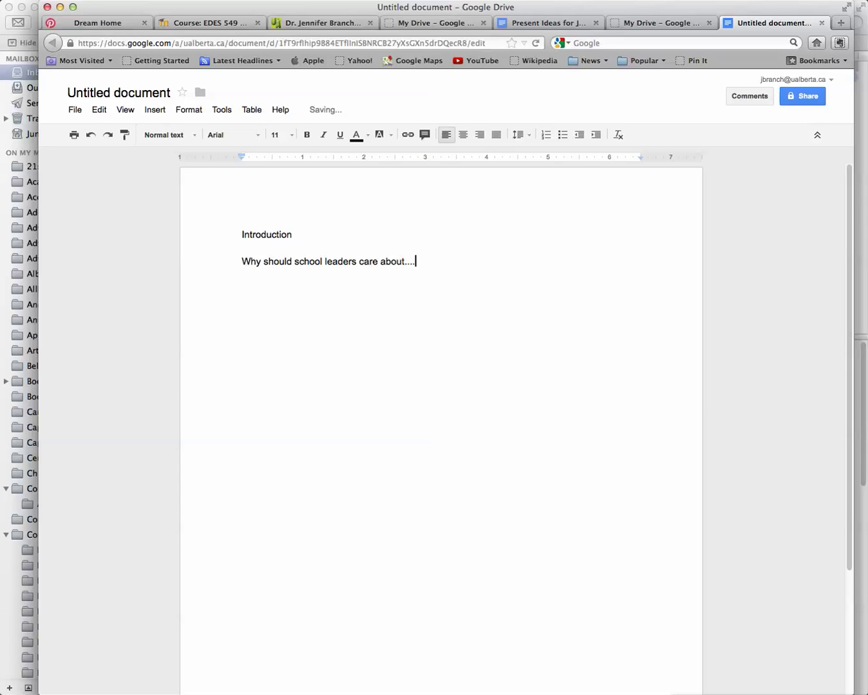
pyautogui.write('..?')
pyautogui.press('Return')
pyautogui.press('Return')
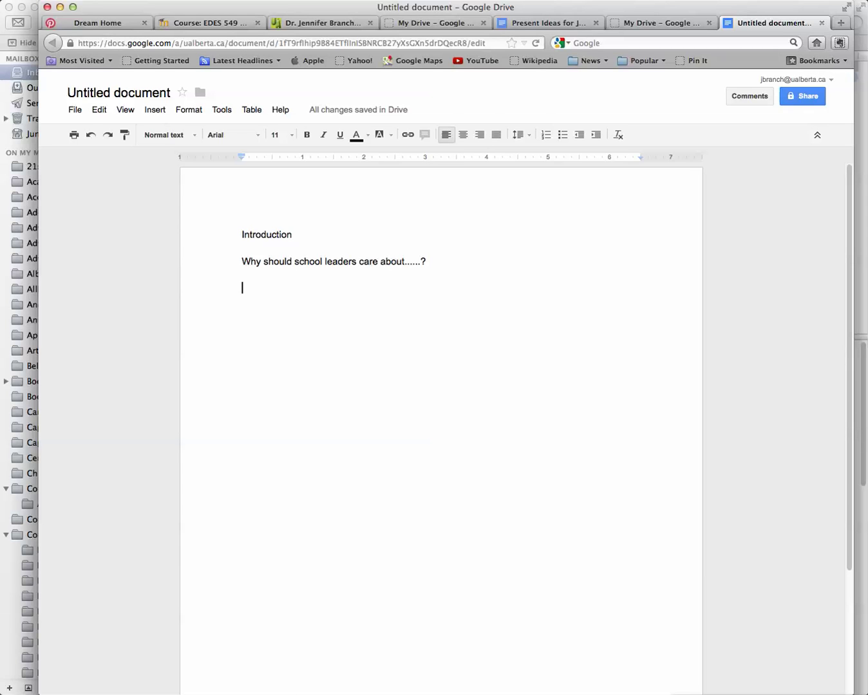
# Step: Share the document with a colleague from the contacts with Can edit access and close the sharing settings
pyautogui.click(805, 97)
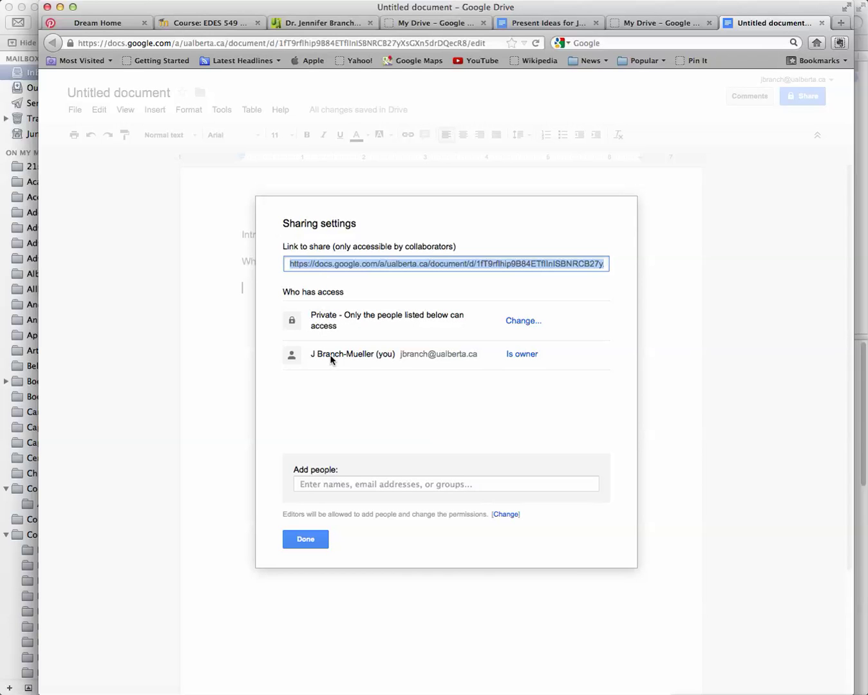
pyautogui.click(313, 487)
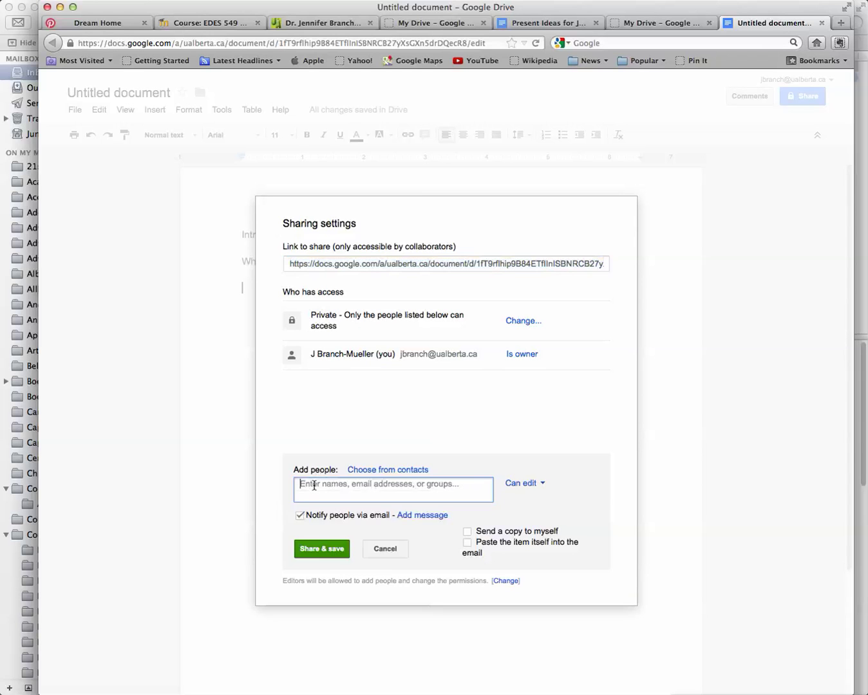
pyautogui.write('degr')
pyautogui.press('Return')
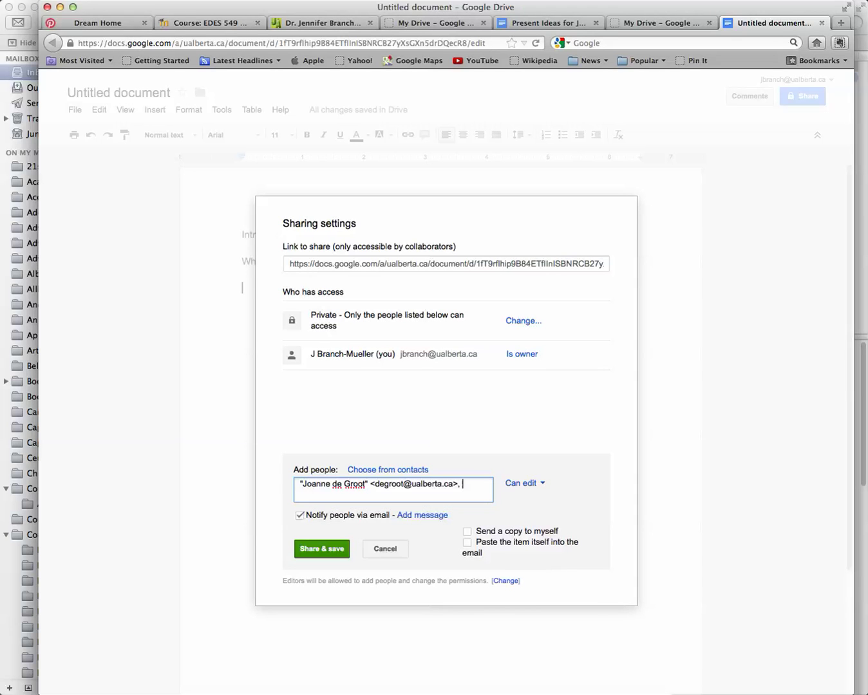
pyautogui.click(336, 554)
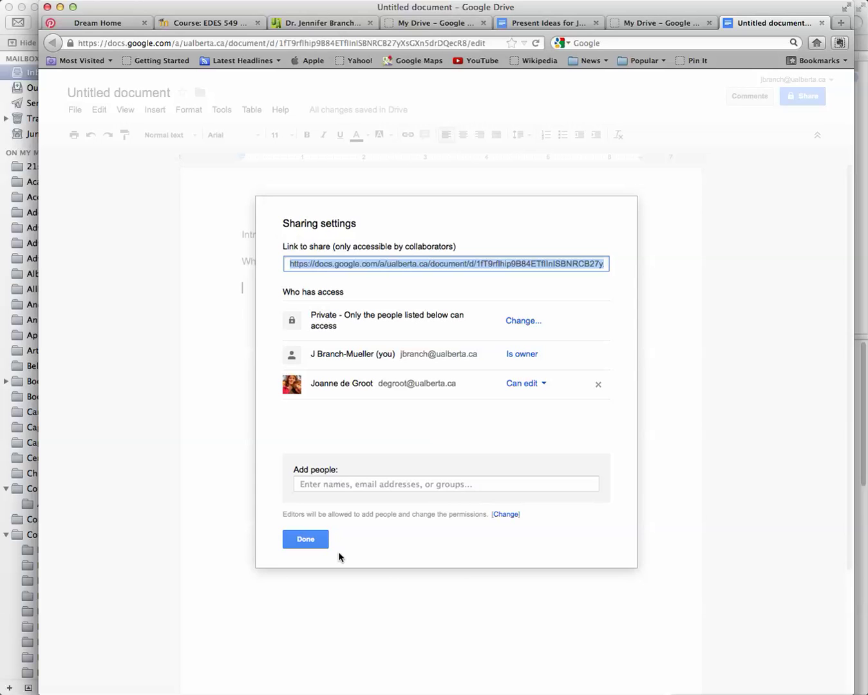
pyautogui.click(306, 541)
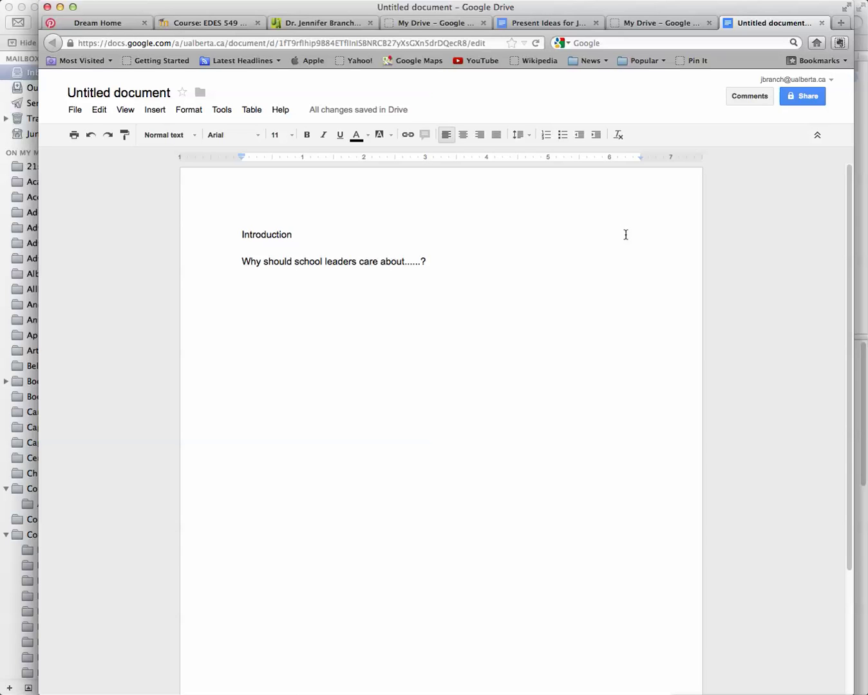
# Step: Reopen the document's sharing settings and begin adding another collaborator
pyautogui.click(798, 98)
pyautogui.click(340, 483)
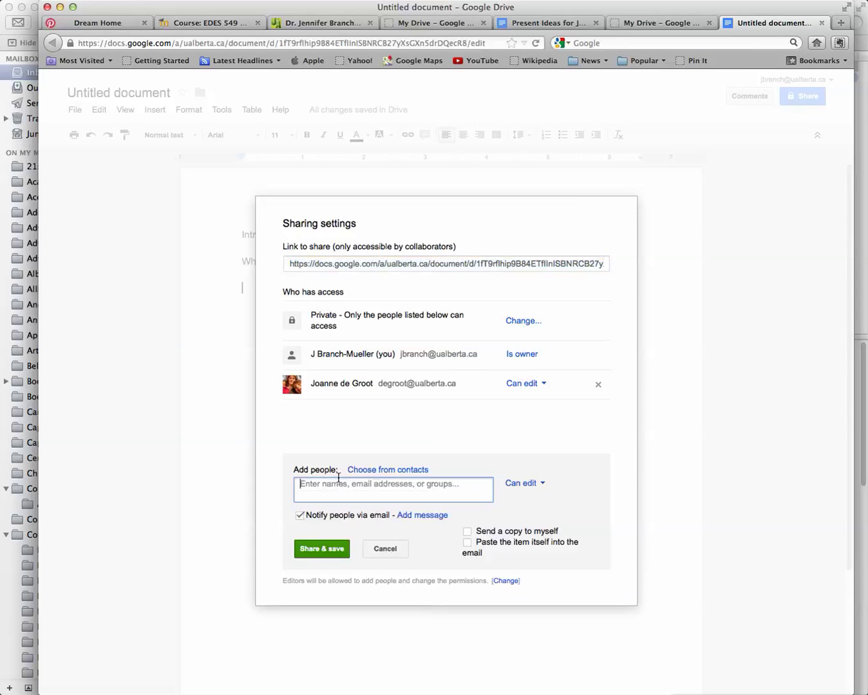
pyautogui.write('lissa')
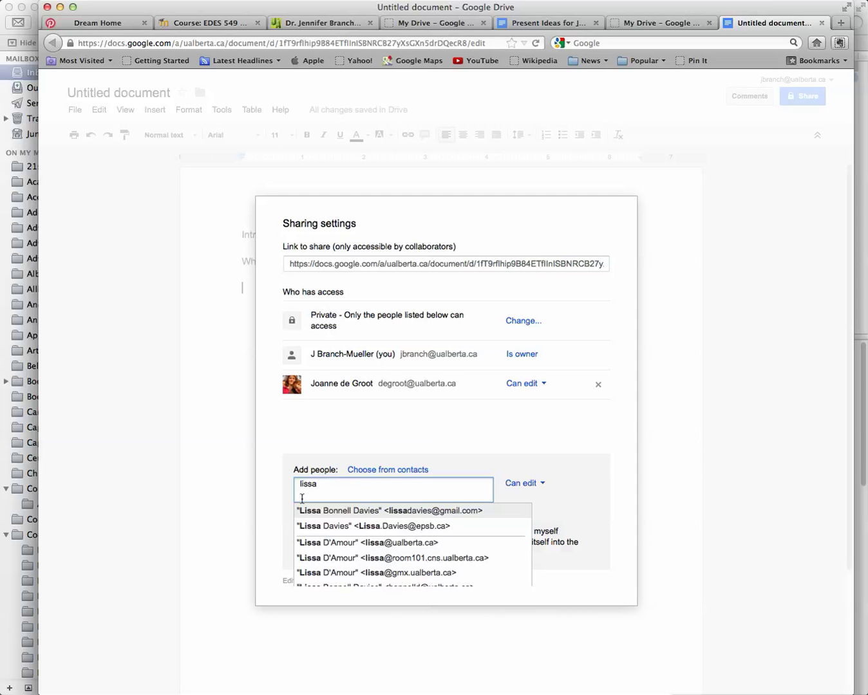
pyautogui.moveTo(328, 484); pyautogui.dragTo(275, 484)
pyautogui.write('renae')
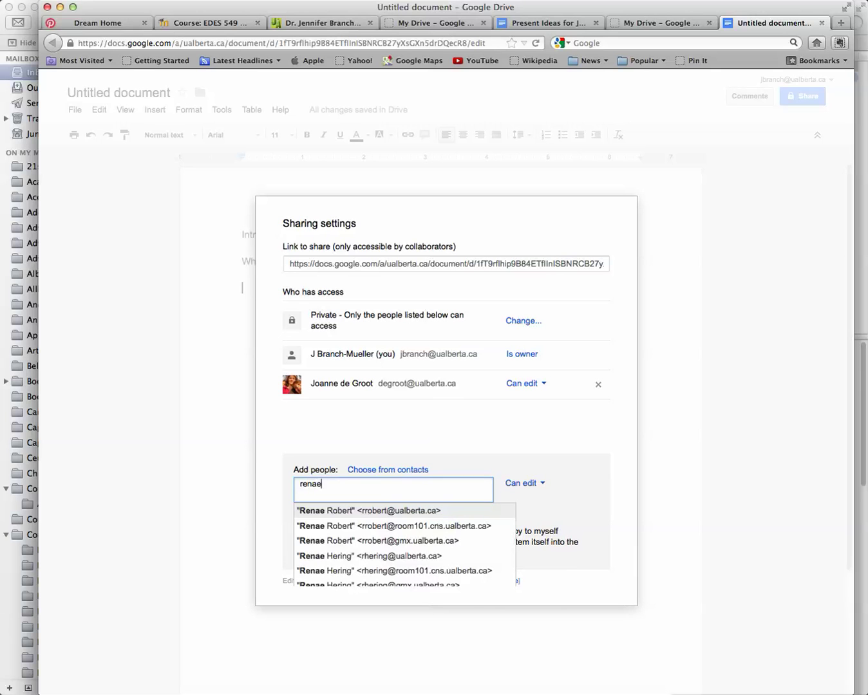
pyautogui.write(' ga')
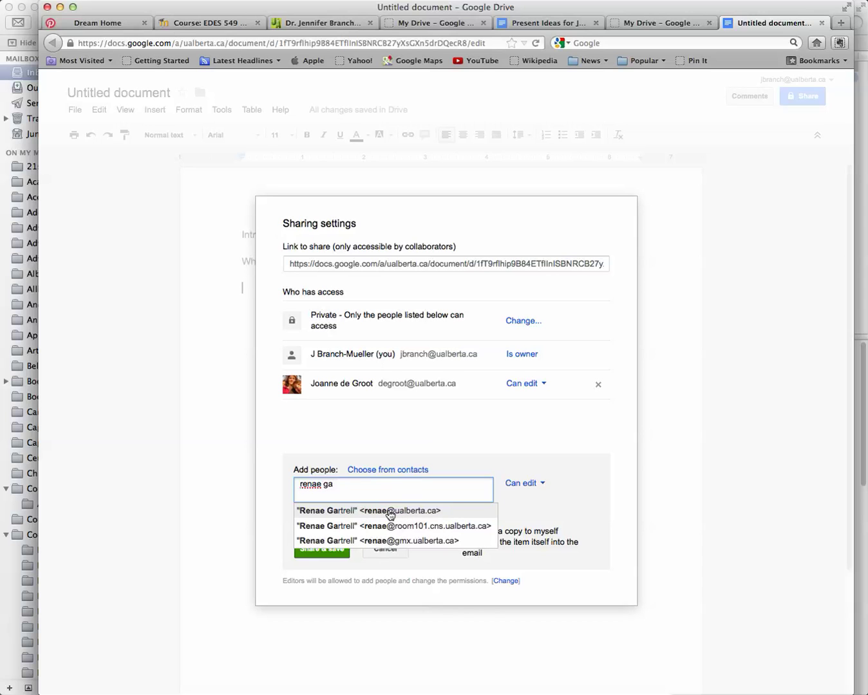
pyautogui.press('BackSpace')
pyautogui.press('BackSpace')
pyautogui.press('BackSpace')
pyautogui.press('BackSpace')
pyautogui.press('BackSpace')
pyautogui.press('BackSpace')
pyautogui.press('BackSpace')
pyautogui.press('BackSpace')
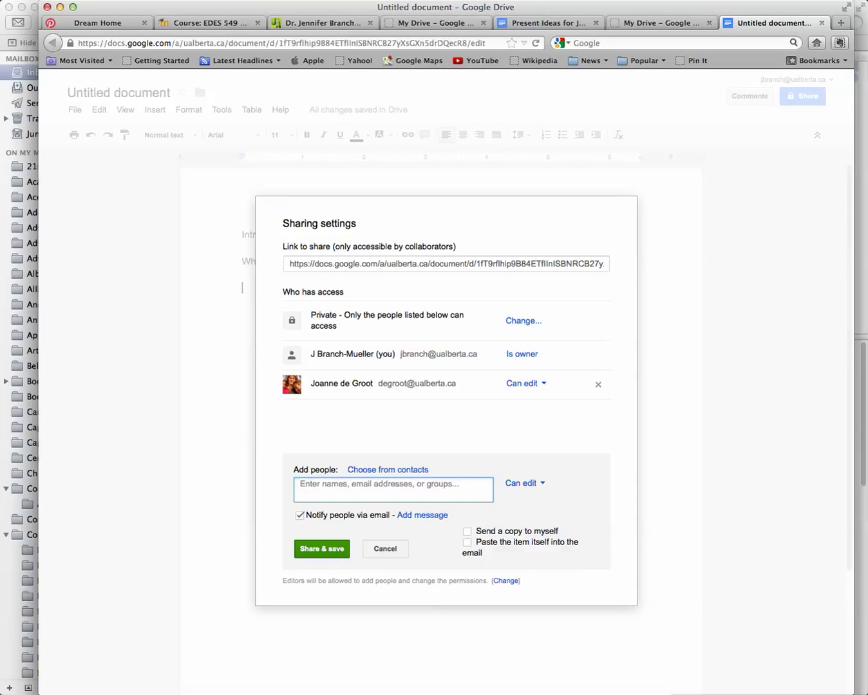
# Step: Share the document with a second colleague at their university e-mail address with Can edit access, and close the sharing settings
pyautogui.write('tamz')
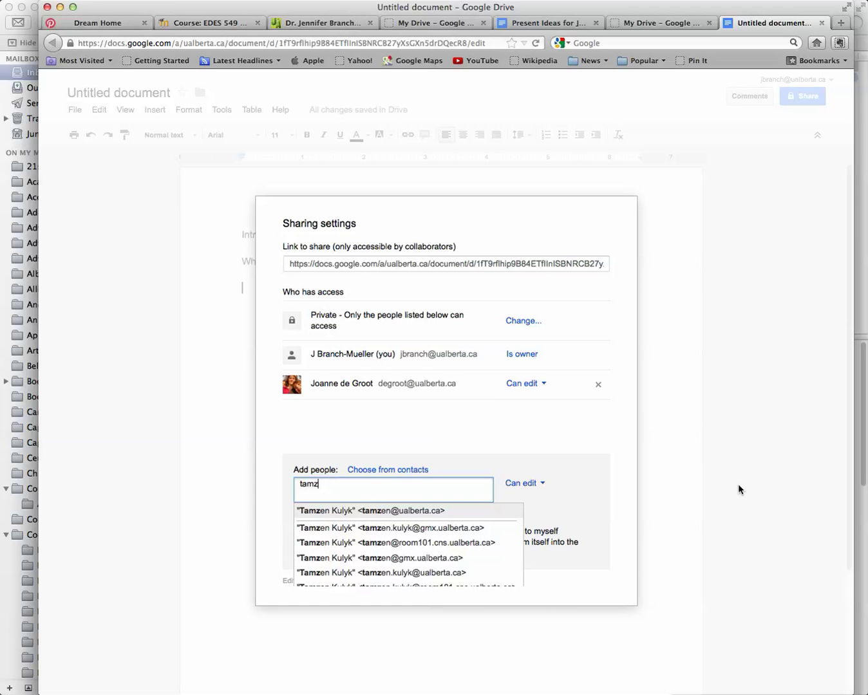
pyautogui.click(382, 516)
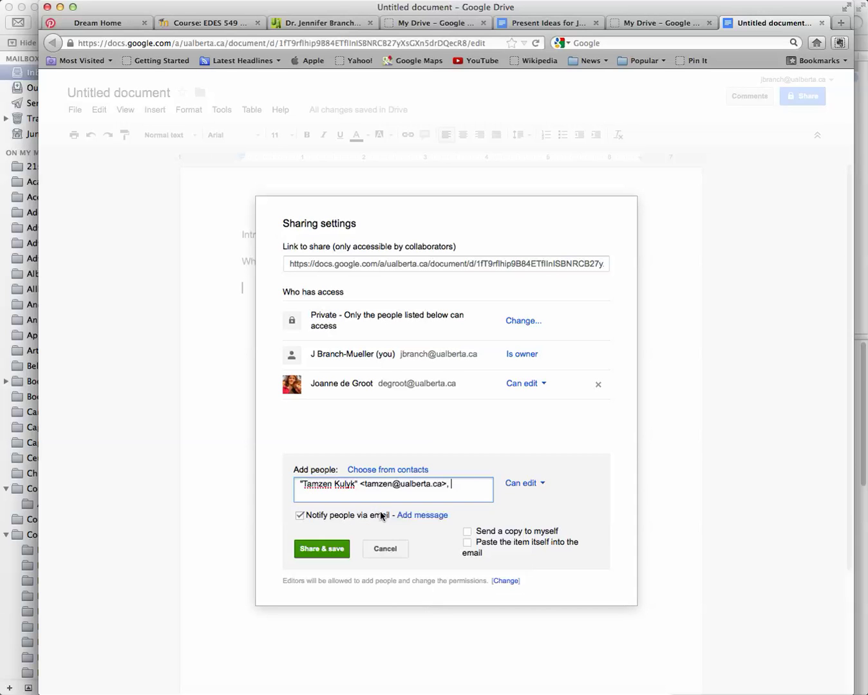
pyautogui.click(527, 485)
pyautogui.click(531, 525)
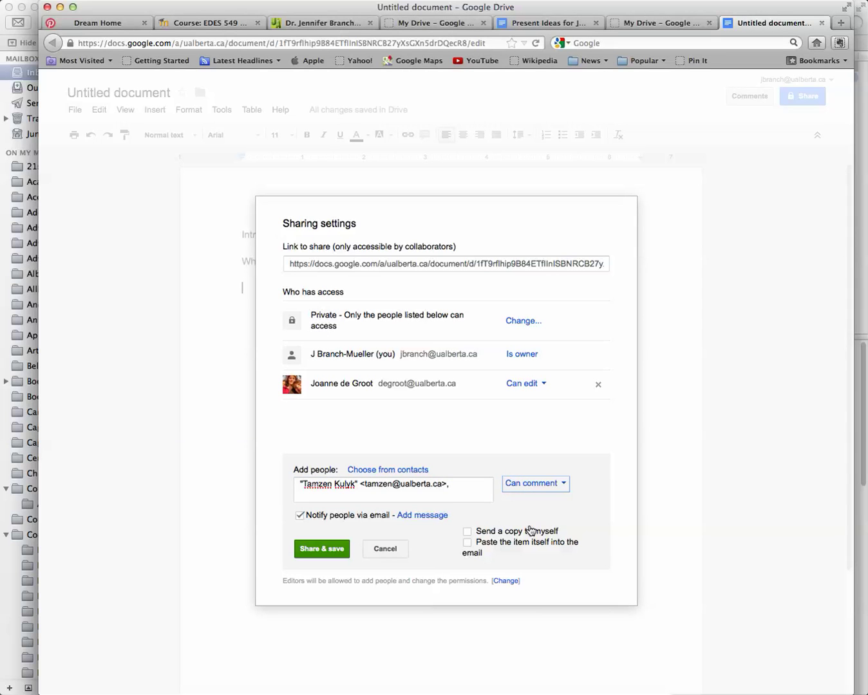
pyautogui.click(555, 486)
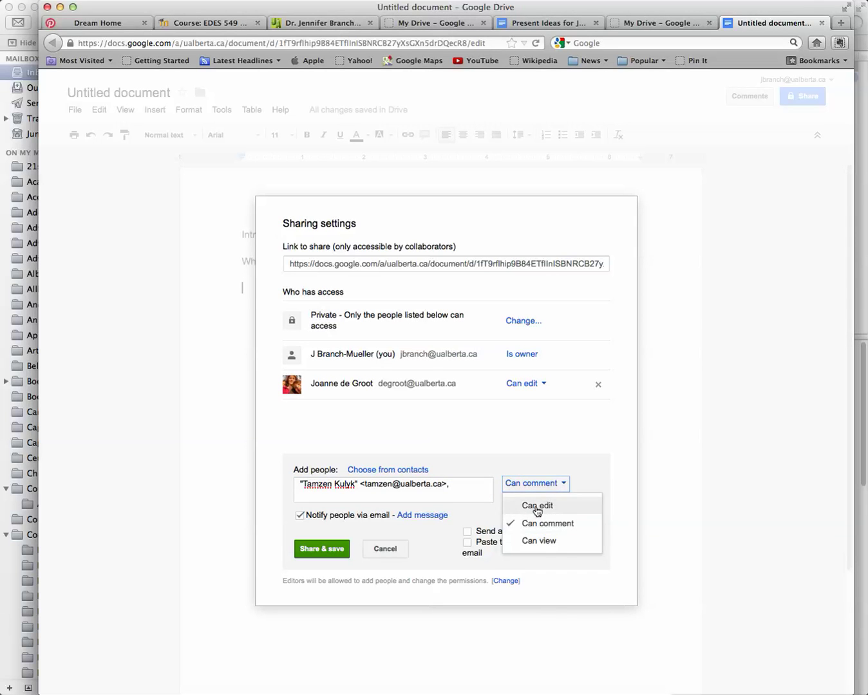
pyautogui.click(535, 507)
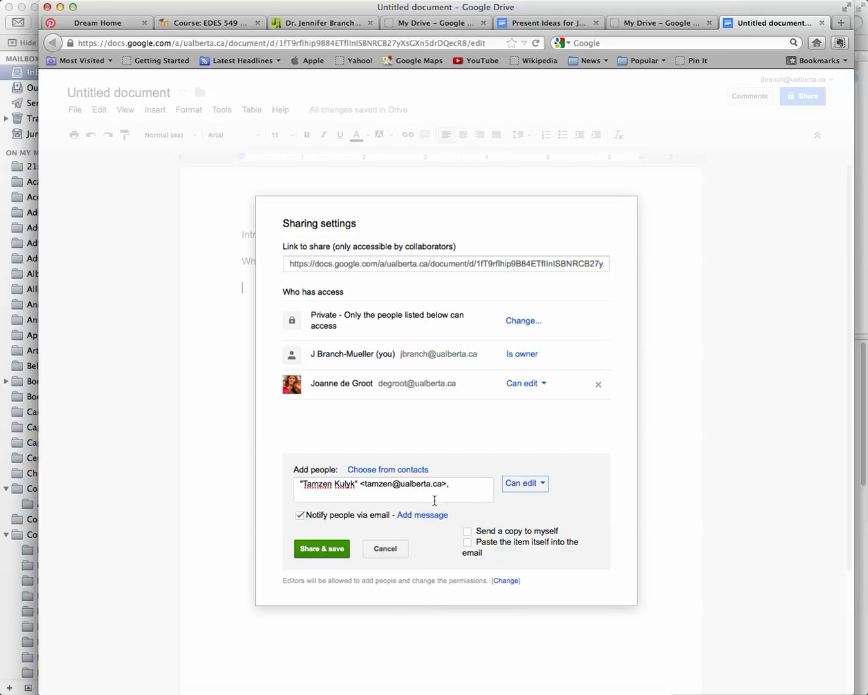
pyautogui.click(325, 552)
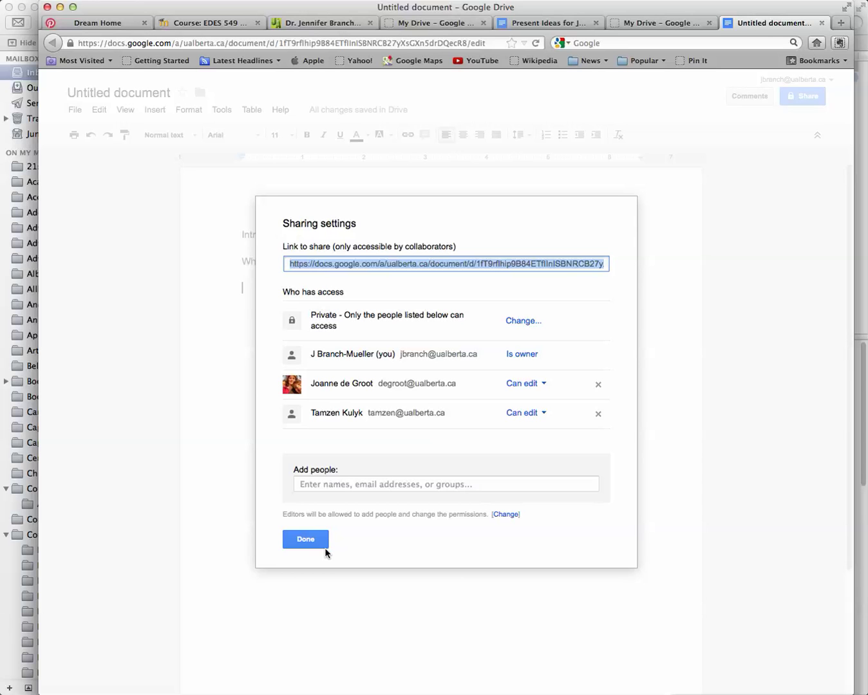
pyautogui.click(308, 541)
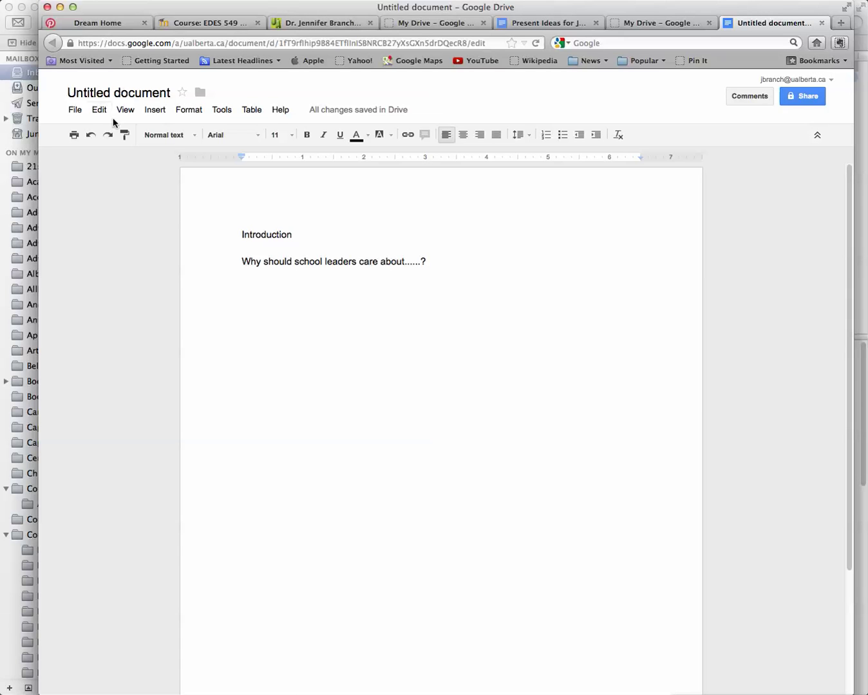
# Step: Rename the untitled document with the author's full name followed by "Introduction"
pyautogui.click(155, 91)
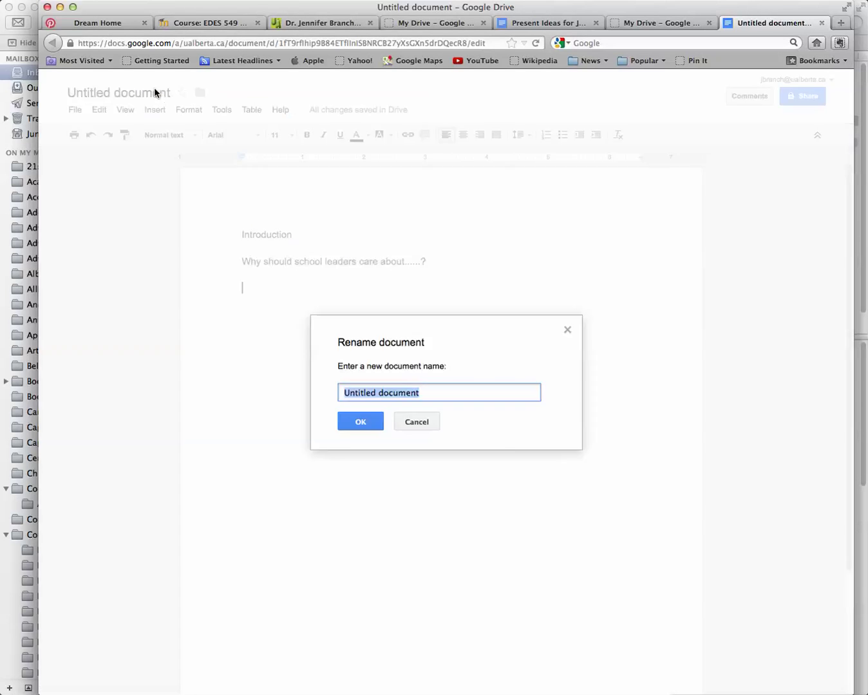
pyautogui.press('BackSpace')
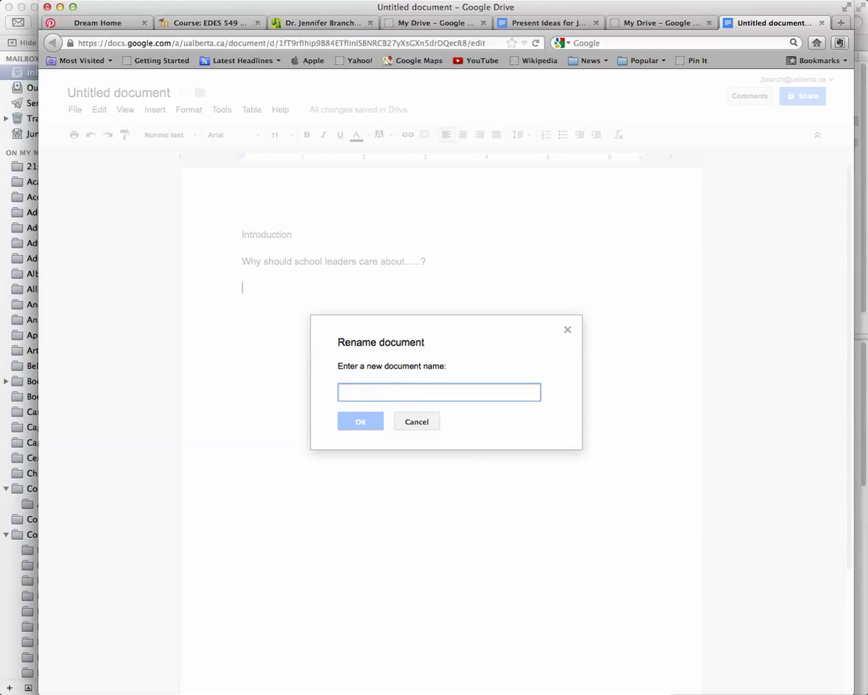
pyautogui.write('Je')
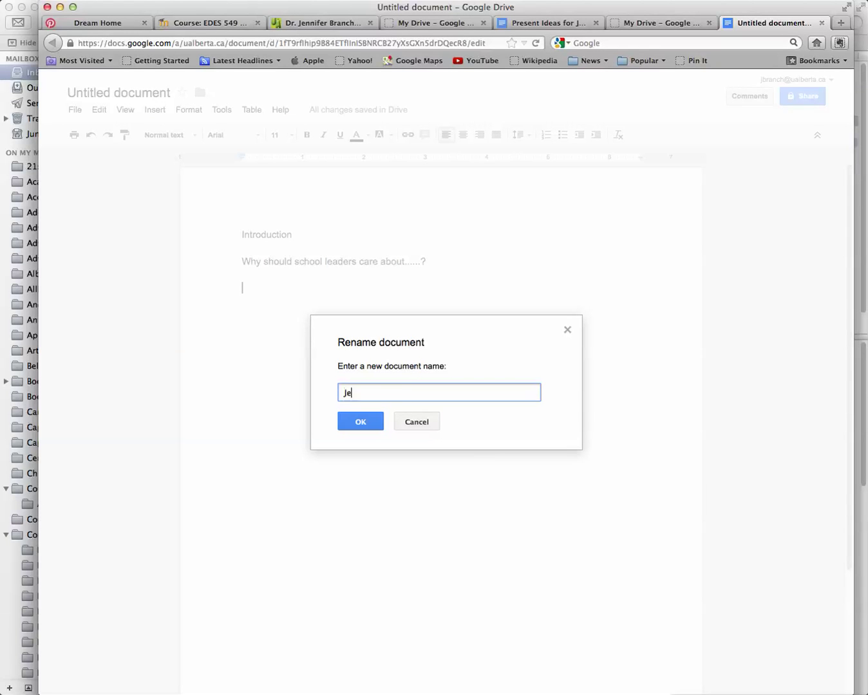
pyautogui.write('nnifer Branch Introduction')
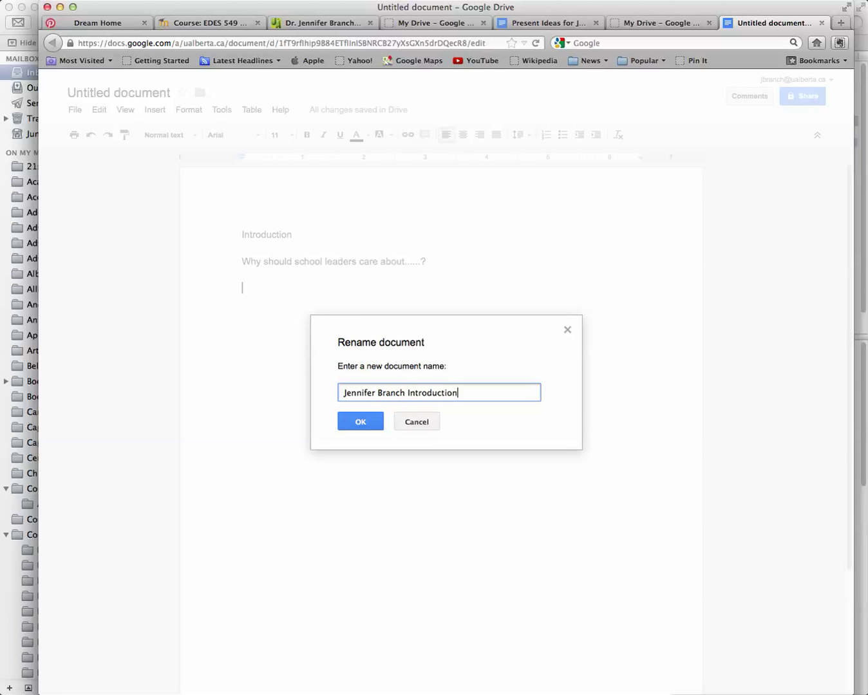
pyautogui.click(361, 424)
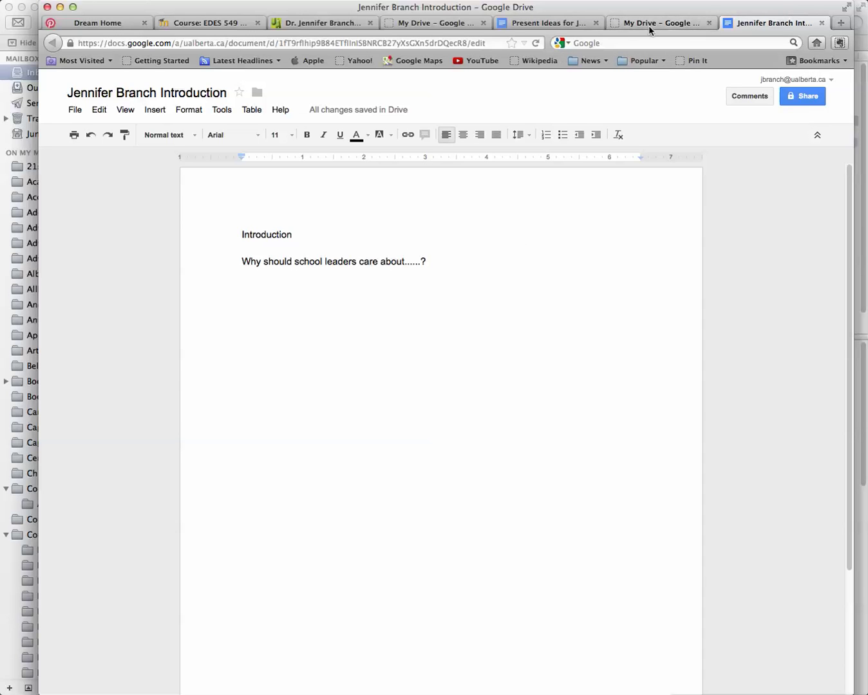
# Step: Move the renamed introduction document from My Drive into the EDES 549 course folder
pyautogui.click(667, 24)
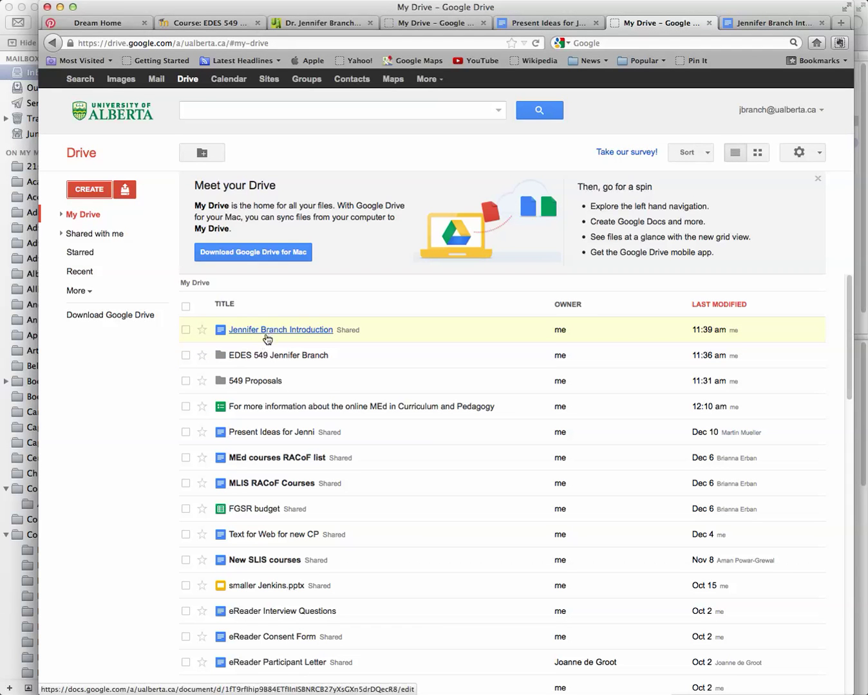
pyautogui.click(185, 330)
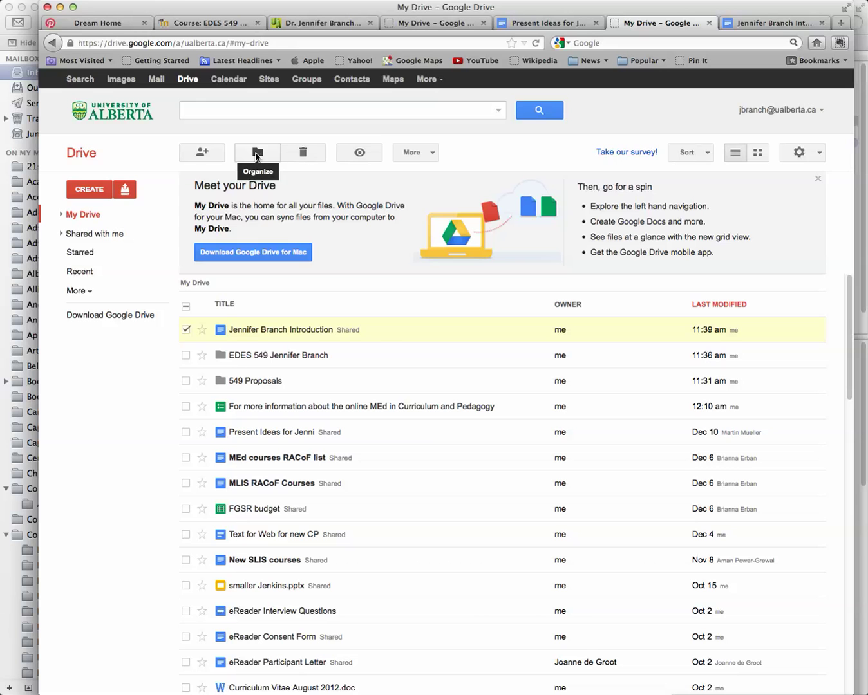
pyautogui.click(257, 154)
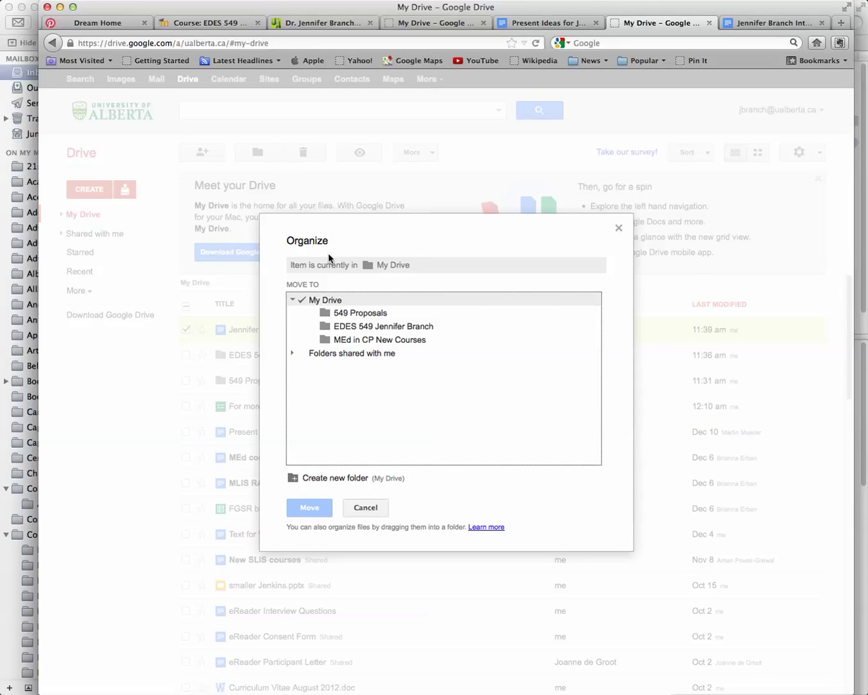
pyautogui.click(357, 327)
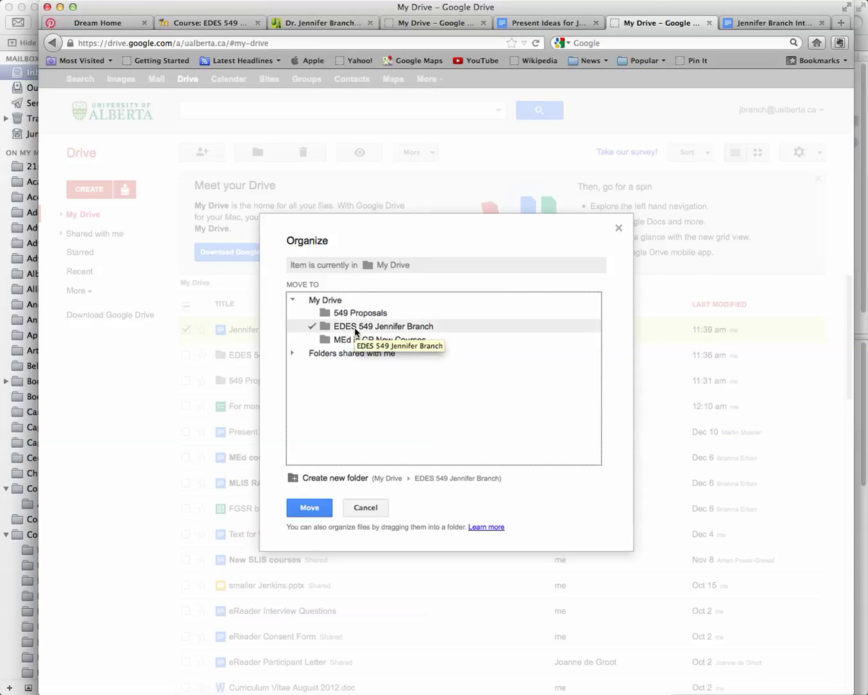
pyautogui.click(324, 515)
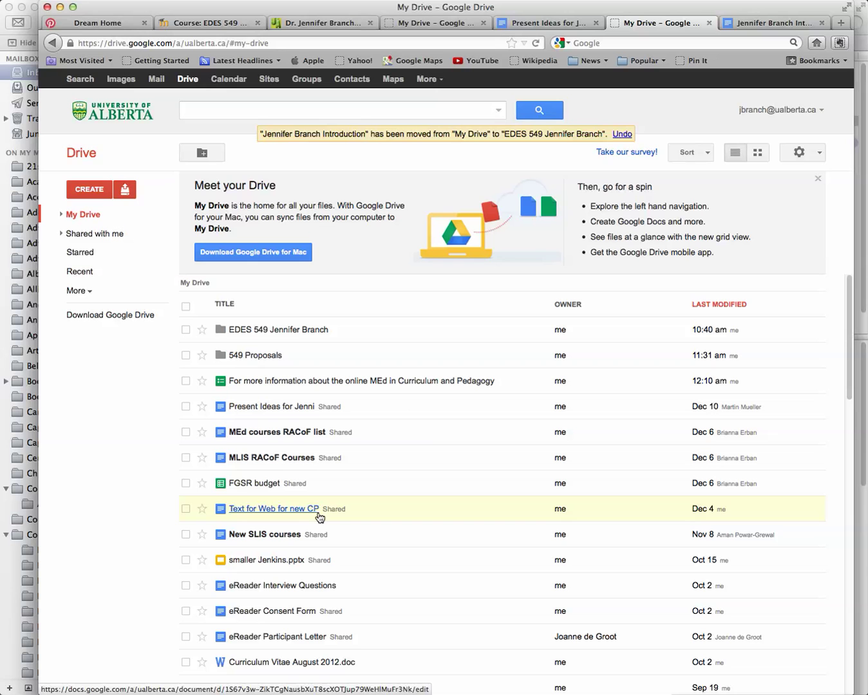
# Step: Create a text document inside the EDES 549 course folder and name it with the author's full name followed by "Lit Section"
pyautogui.click(278, 329)
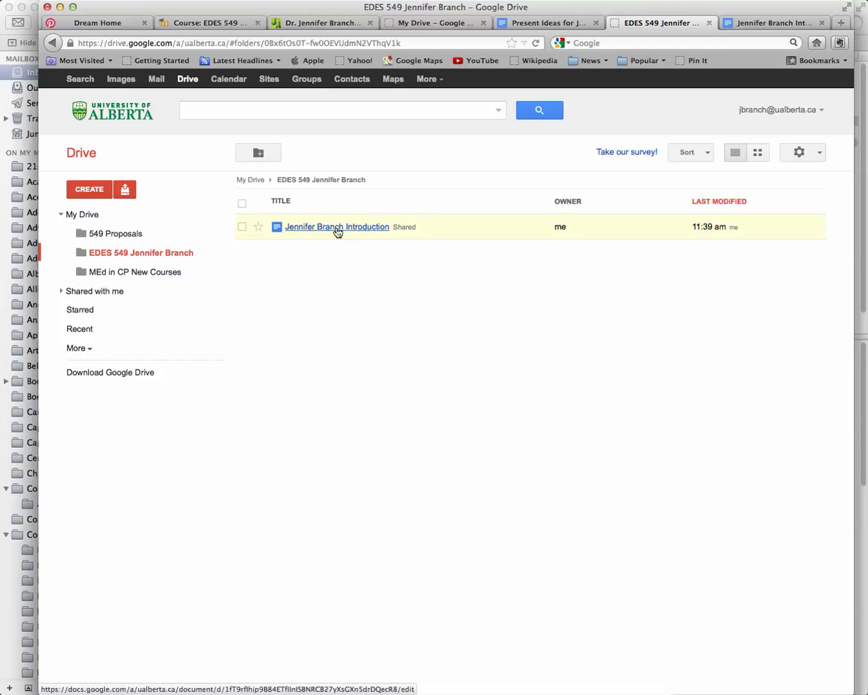
pyautogui.click(92, 192)
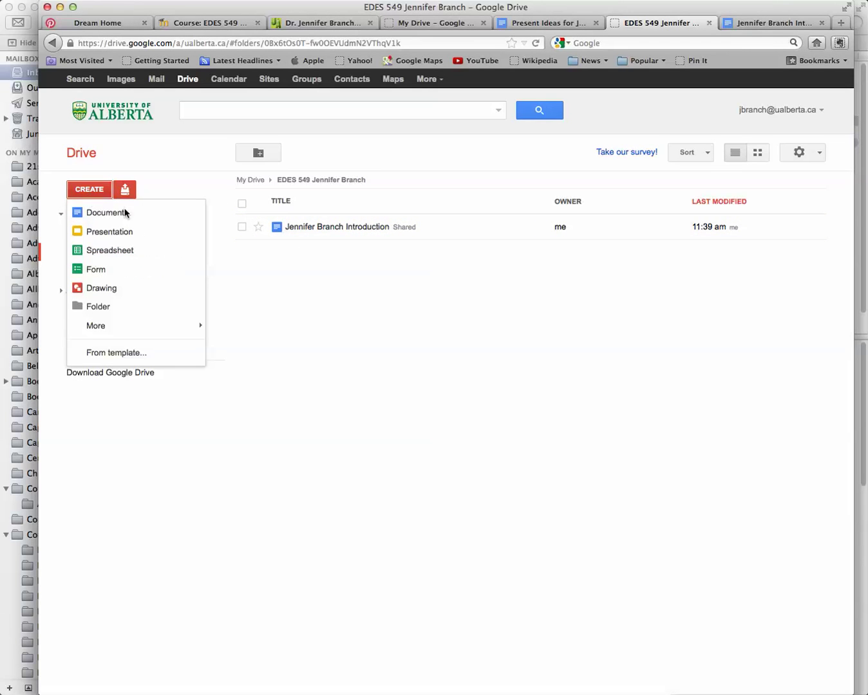
pyautogui.click(116, 214)
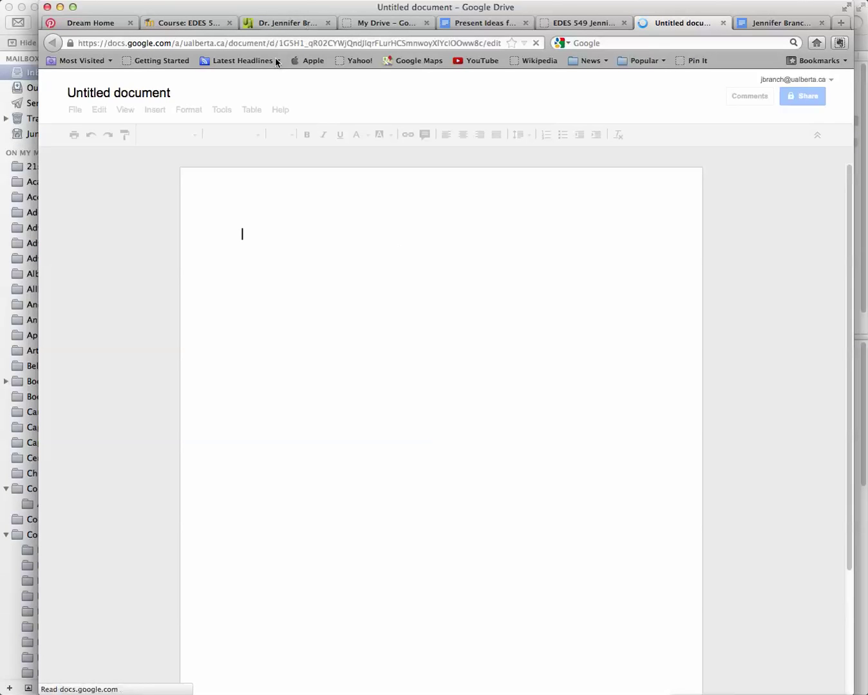
pyautogui.click(141, 93)
pyautogui.write('Jen')
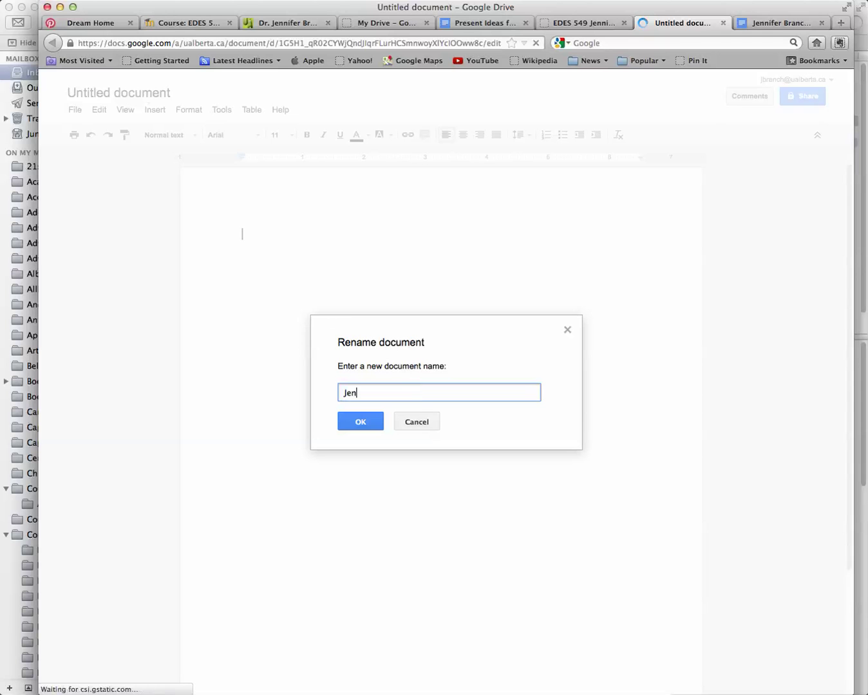
pyautogui.write('nifer Bra')
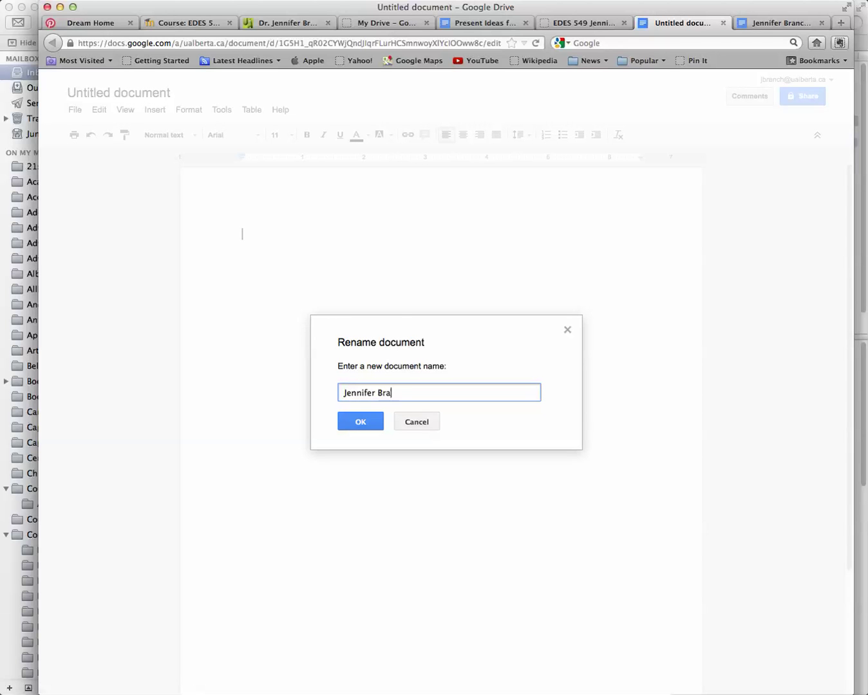
pyautogui.write('nch Lit Section')
pyautogui.click(361, 424)
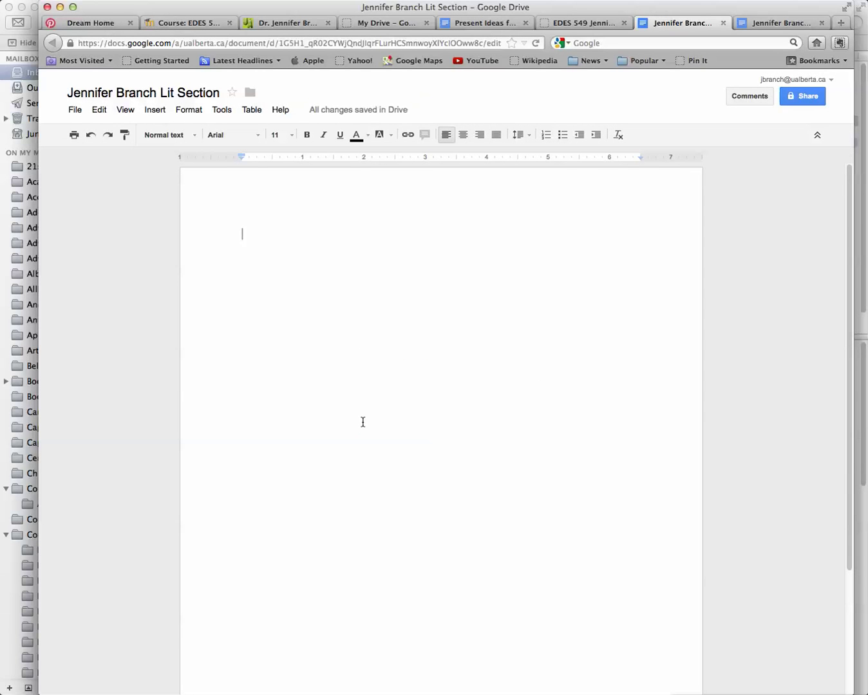
# Step: Create another text document in the EDES 549 course folder, named with the author's full name followed by "Section 3"
pyautogui.click(615, 24)
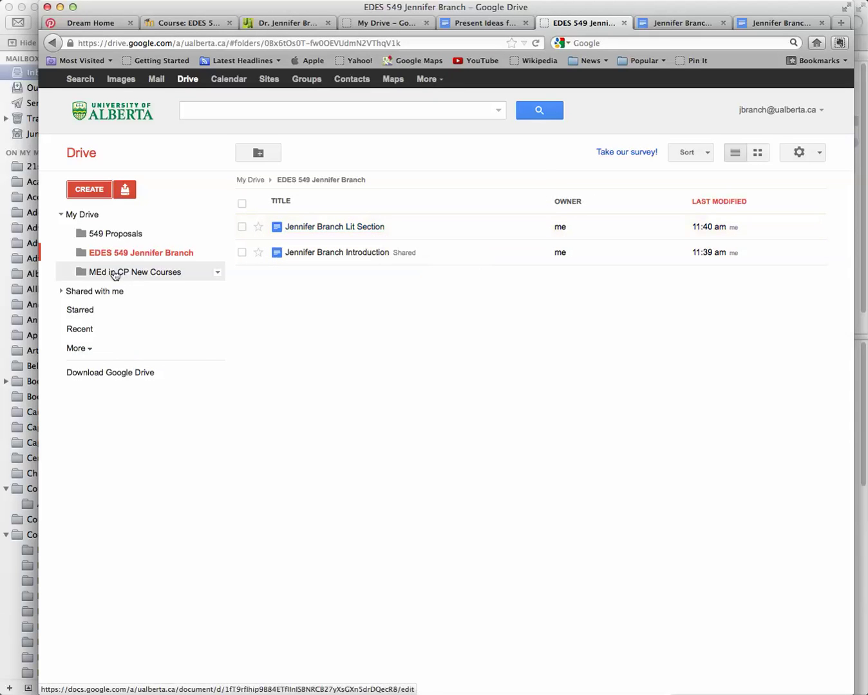
pyautogui.click(90, 190)
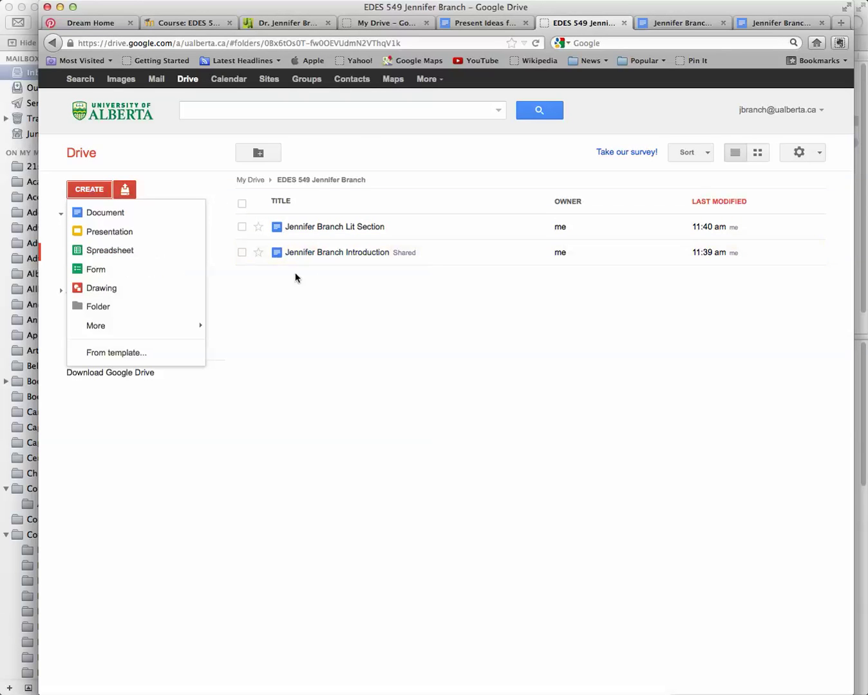
pyautogui.click(136, 213)
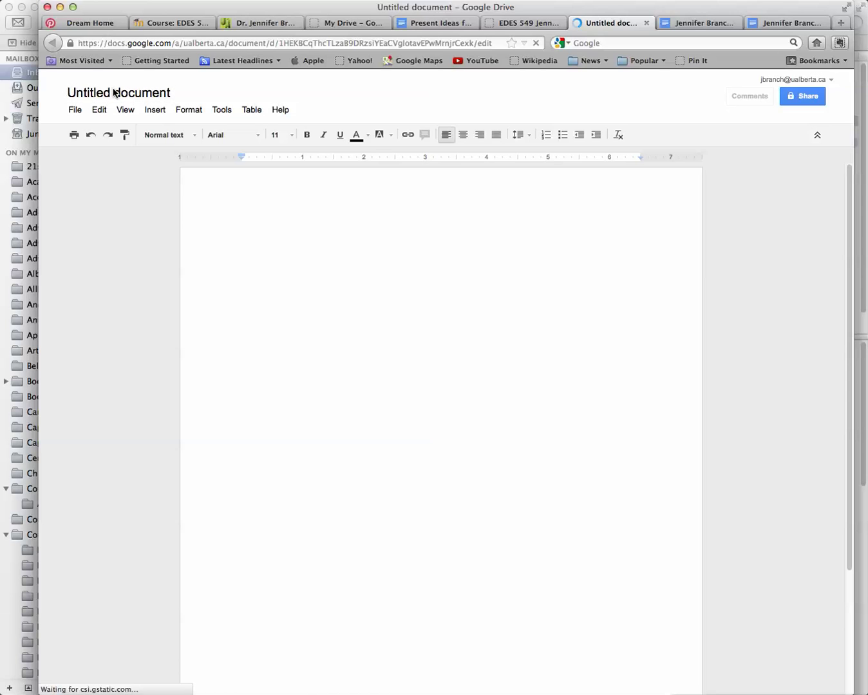
pyautogui.click(114, 94)
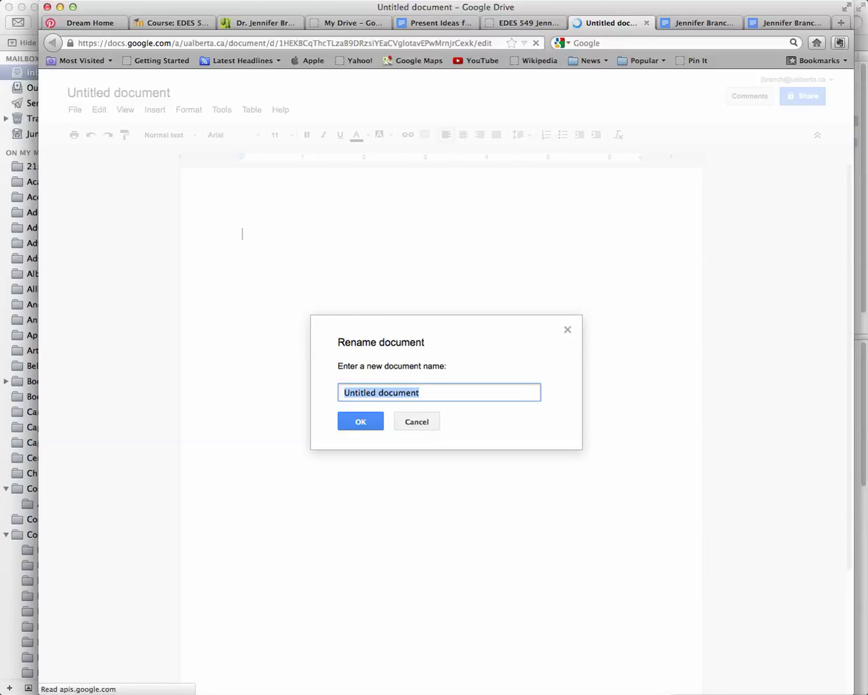
pyautogui.write('Jennifer Branch Section 3')
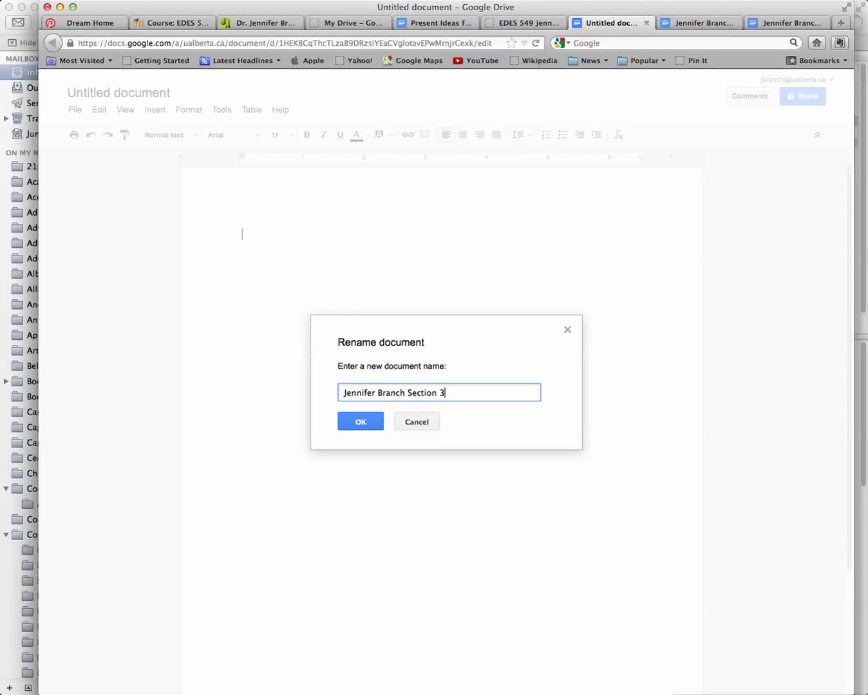
pyautogui.click(345, 423)
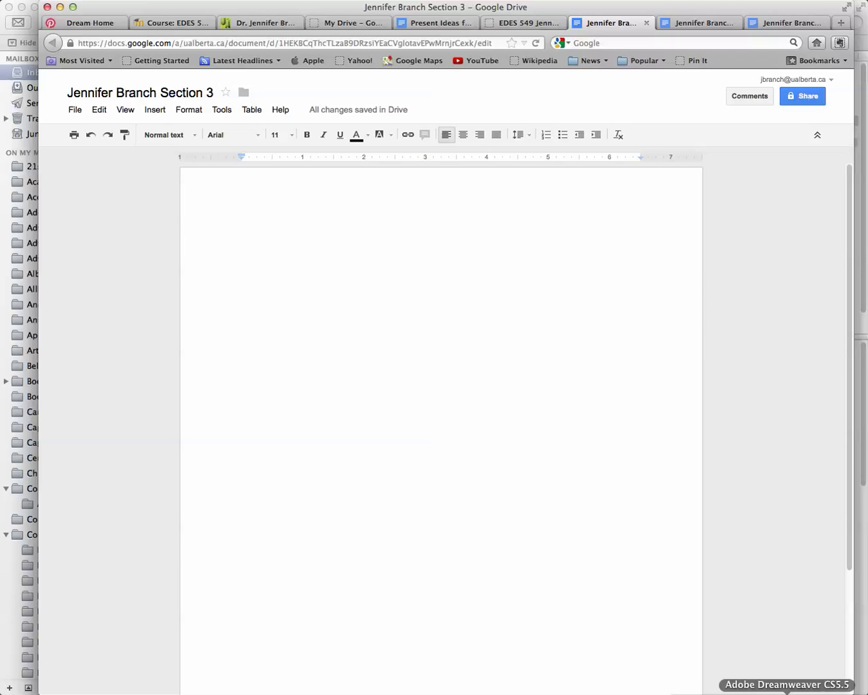
pyautogui.click(702, 694)
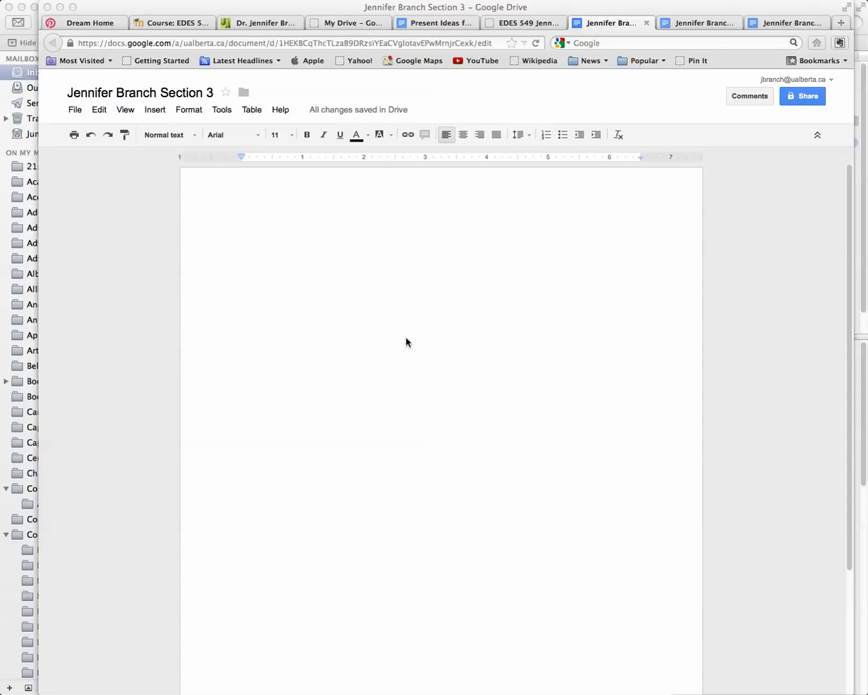
pyautogui.click(749, 98)
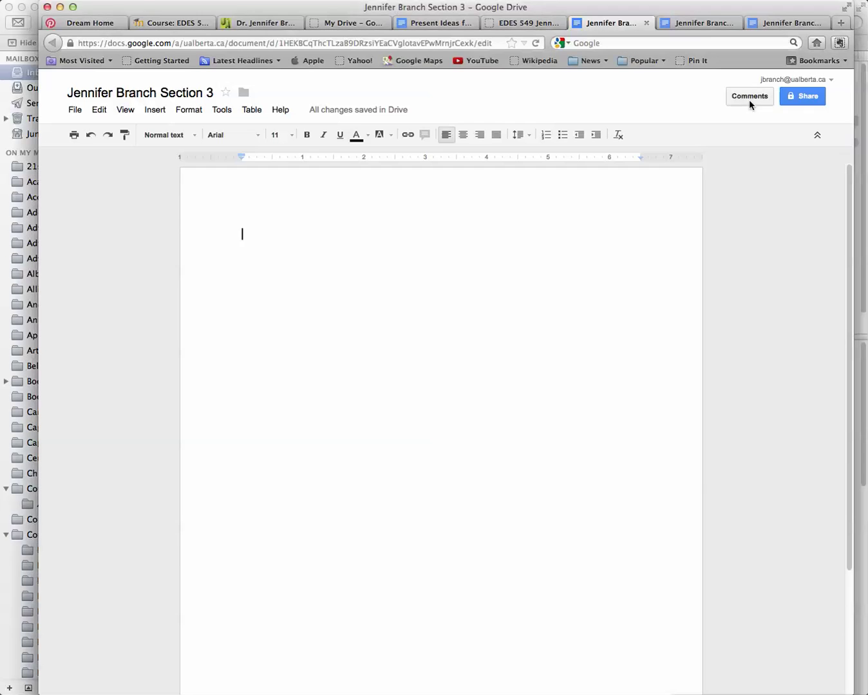
pyautogui.click(749, 99)
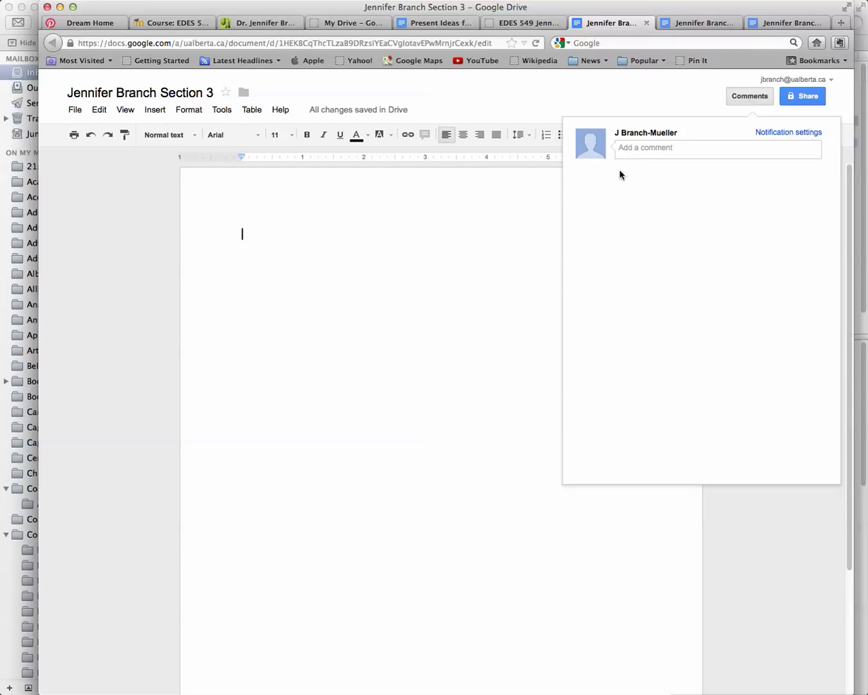
pyautogui.click(635, 149)
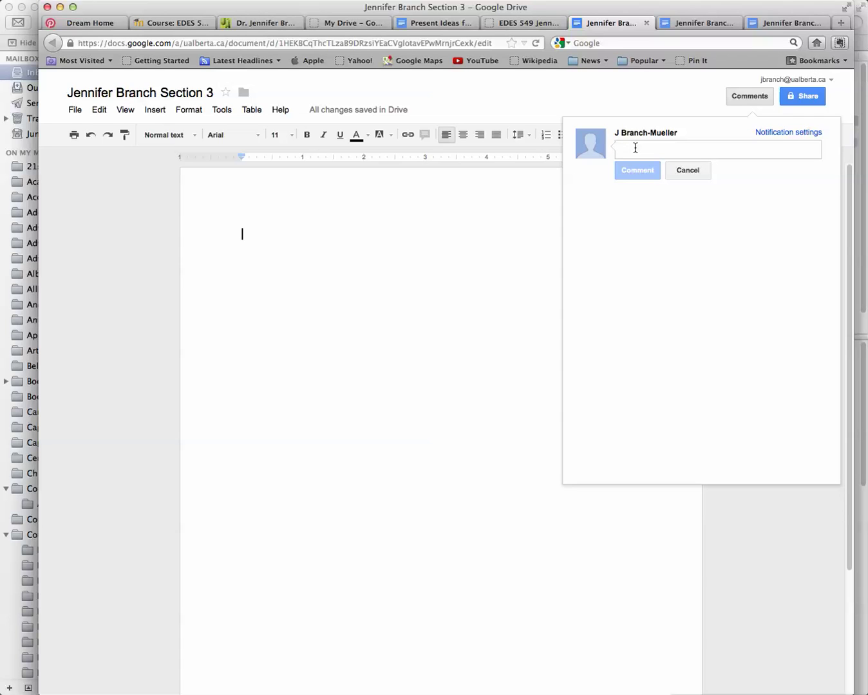
pyautogui.write('great stuff')
pyautogui.click(680, 170)
pyautogui.click(414, 538)
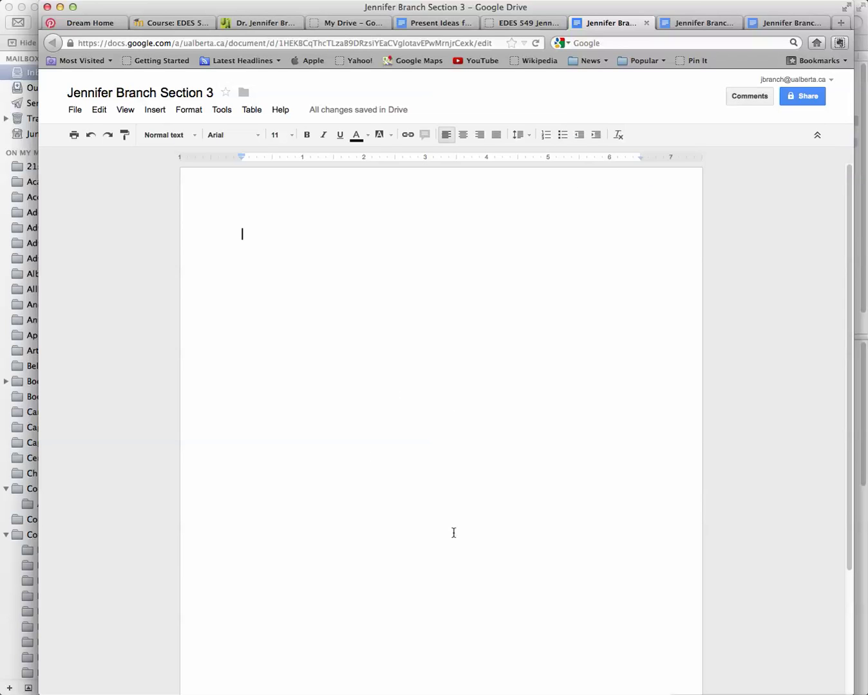